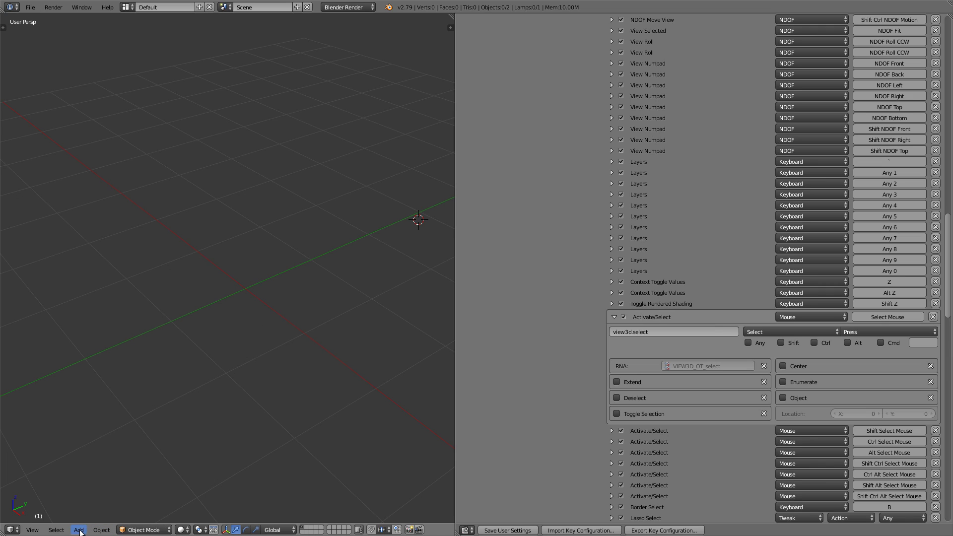
# Snap the 3D cursor to the world origin with Object > Snap > Cursor to Center
pyautogui.click(102, 530)
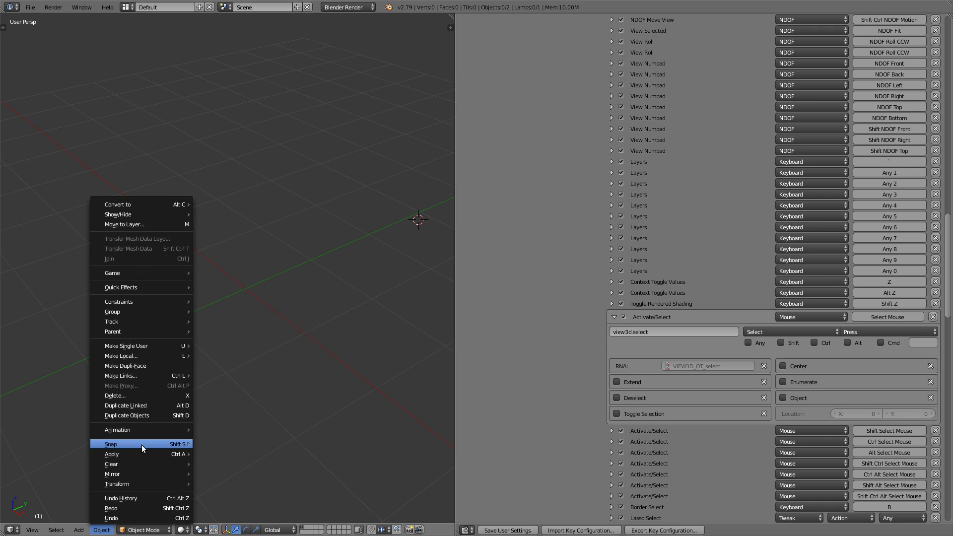
pyautogui.moveTo(142, 444)
pyautogui.click(258, 425)
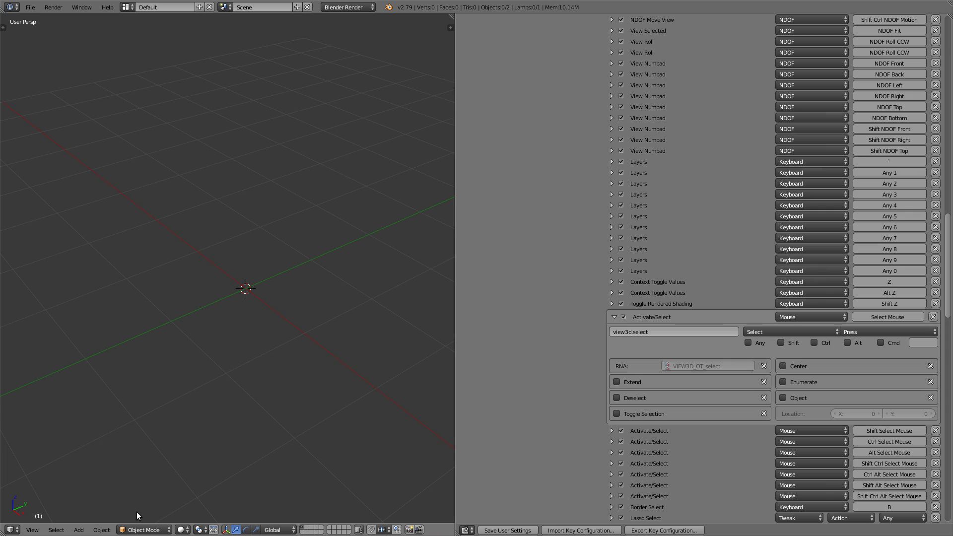
# Add a mesh cube to the empty scene
pyautogui.hotkey('shift', 'a')
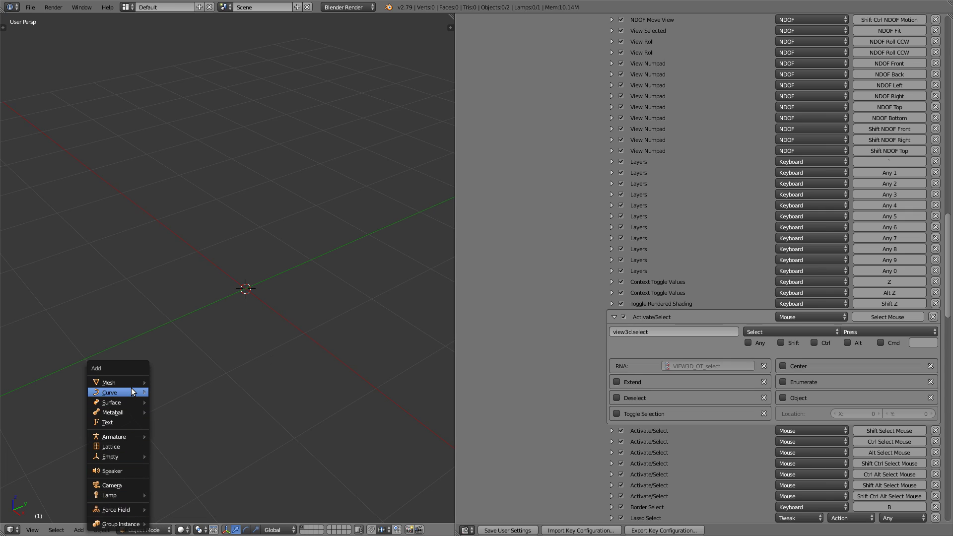
pyautogui.moveTo(135, 383)
pyautogui.click(160, 395)
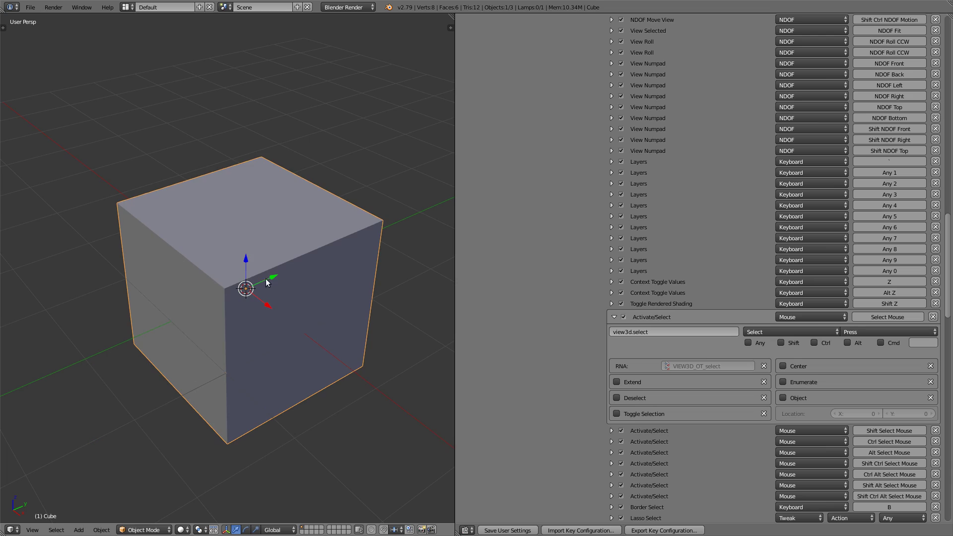
pyautogui.moveTo(254, 293); pyautogui.dragTo(287, 272, button='middle')
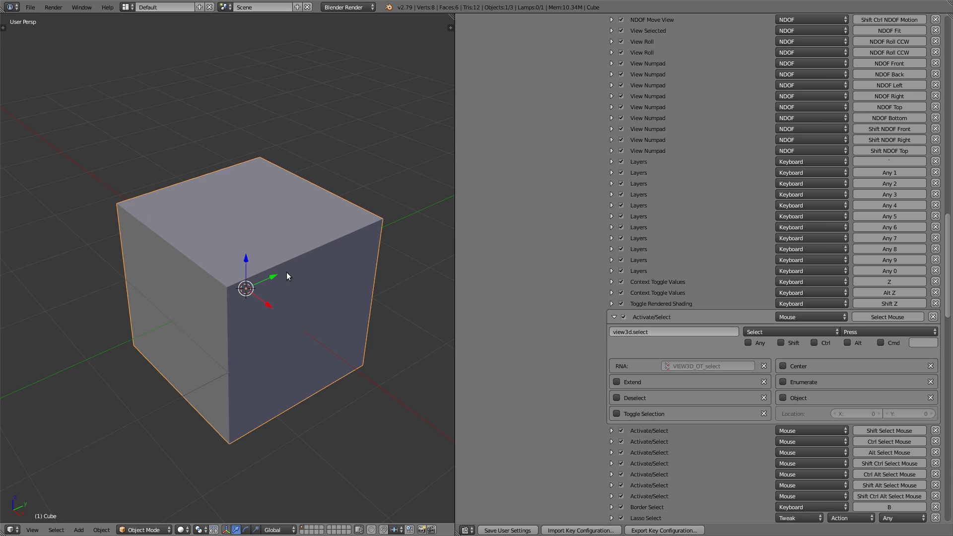
# In Edit Mode, subdivide the whole cube with Number of Cuts set to 3
pyautogui.press('Tab')
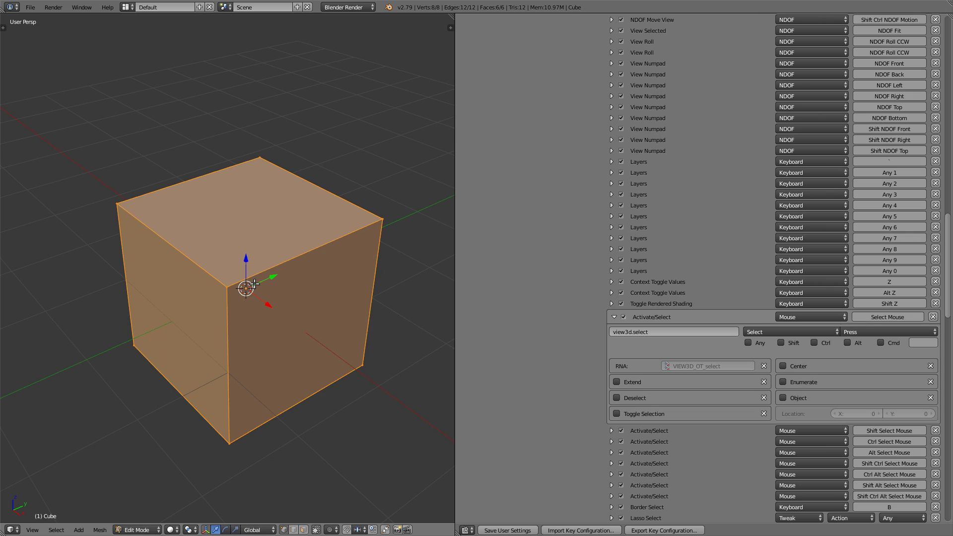
pyautogui.press('space')
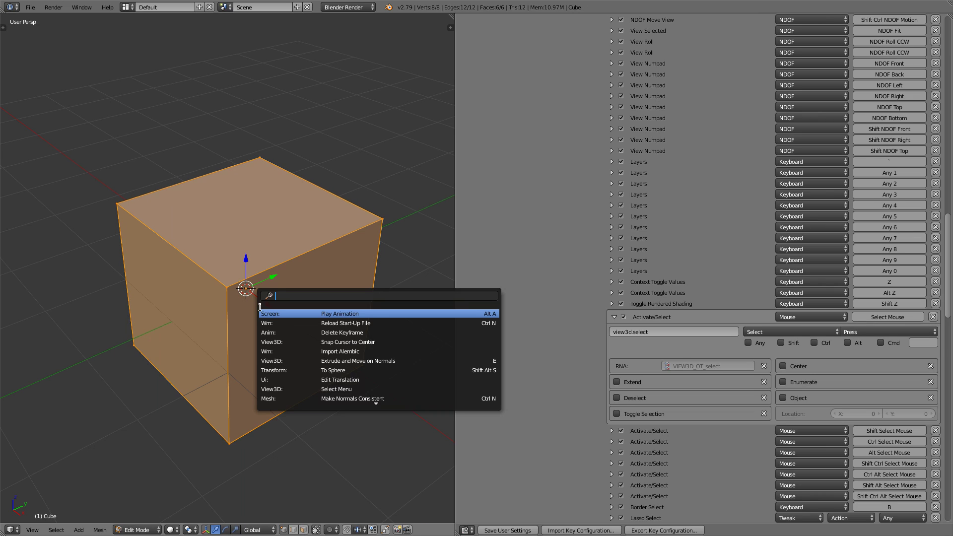
pyautogui.write('sub')
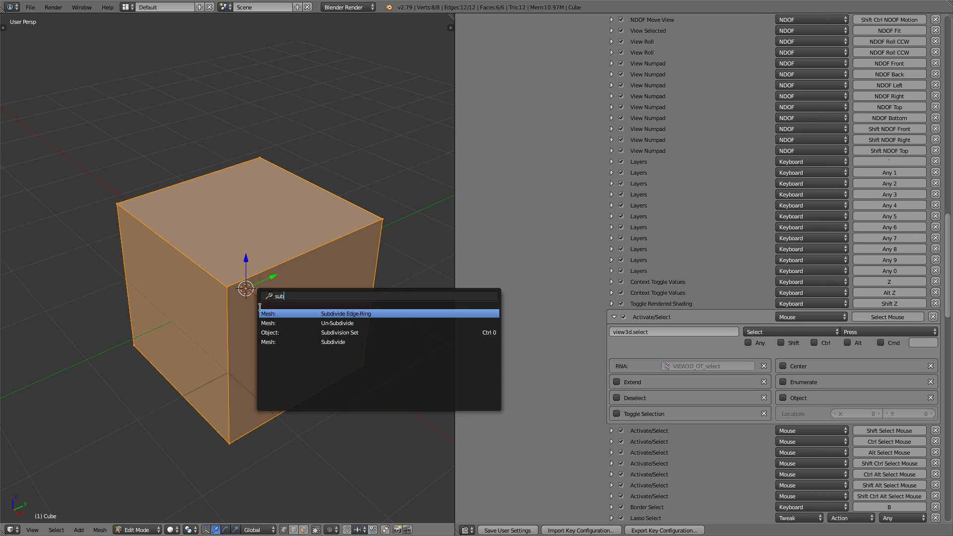
pyautogui.click(392, 343)
pyautogui.press('F6')
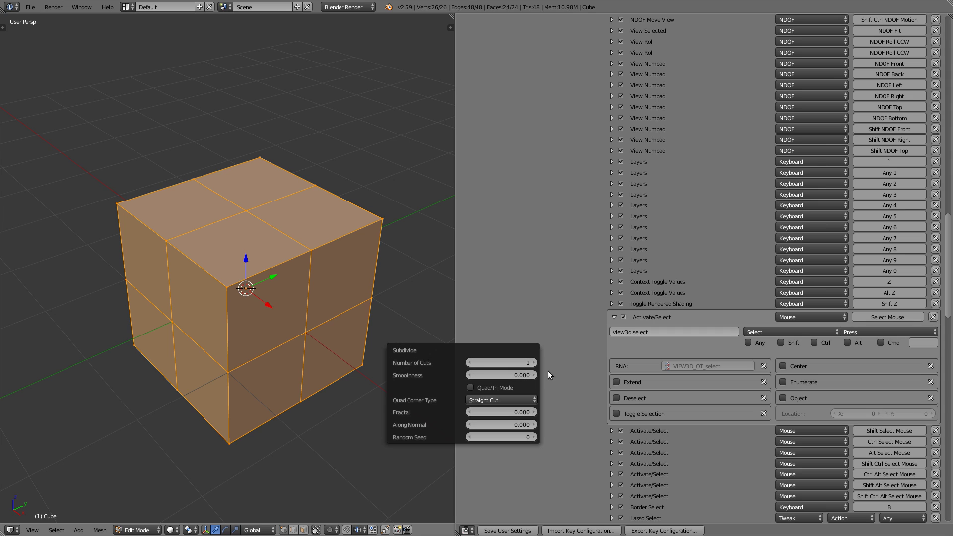
pyautogui.click(534, 363)
pyautogui.click(534, 363)
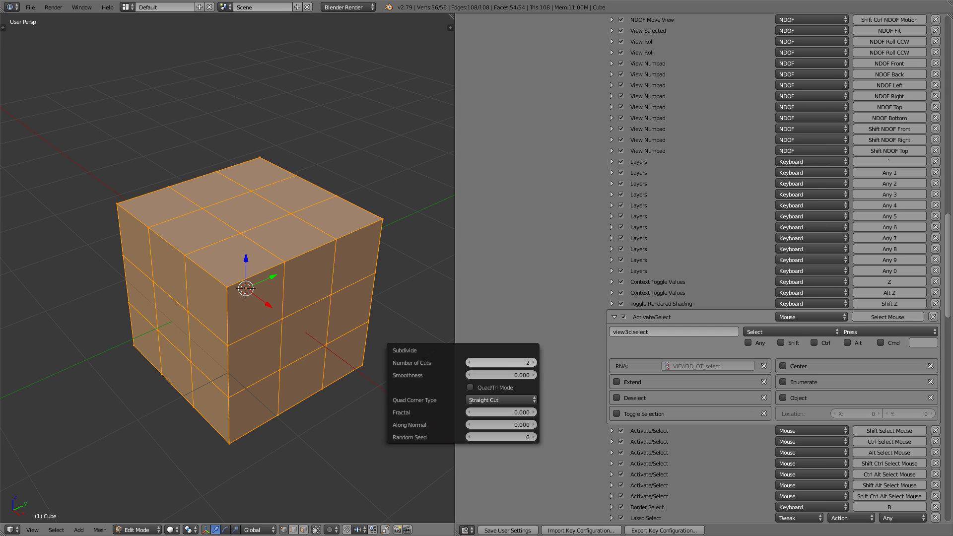
pyautogui.moveTo(256, 204); pyautogui.dragTo(241, 262, button='middle')
# Place the 3D cursor on the cube's top and switch to Face selection mode
pyautogui.click(234, 250)
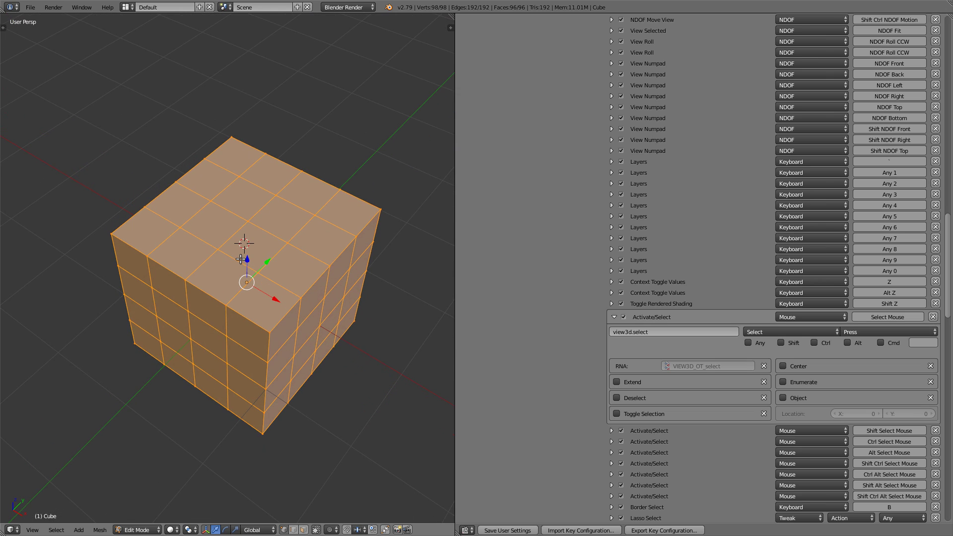
pyautogui.hotkey('ctrl', 'Tab')
pyautogui.click(230, 284)
# Select four faces forming a 2×2 block in the middle of the cube's top
pyautogui.rightClick(247, 249)
pyautogui.keyDown('shift'); pyautogui.rightClick(217, 224); pyautogui.keyUp('shift')
pyautogui.keyDown('shift'); pyautogui.rightClick(237, 205); pyautogui.keyUp('shift')
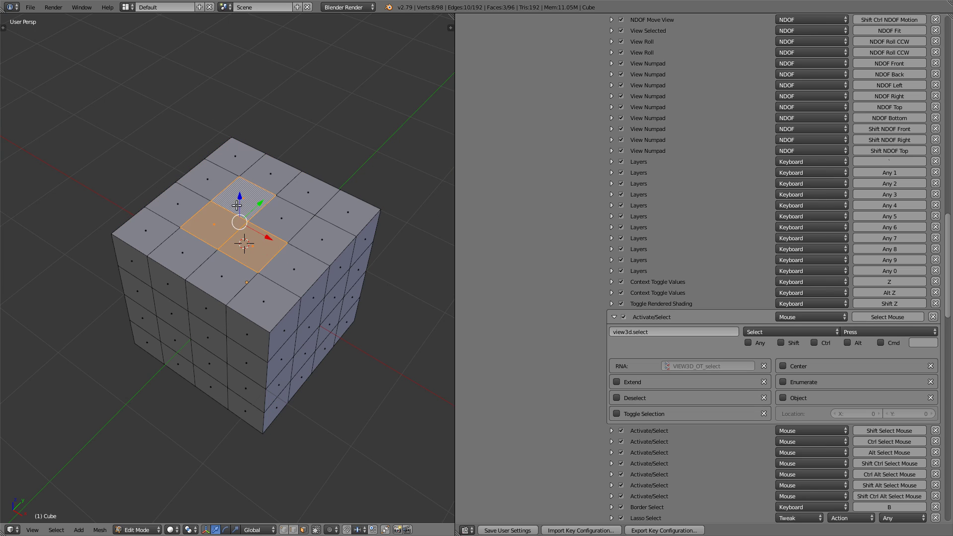
pyautogui.scroll(5, 250, 226)
pyautogui.keyDown('shift'); pyautogui.rightClick(309, 247); pyautogui.keyUp('shift')
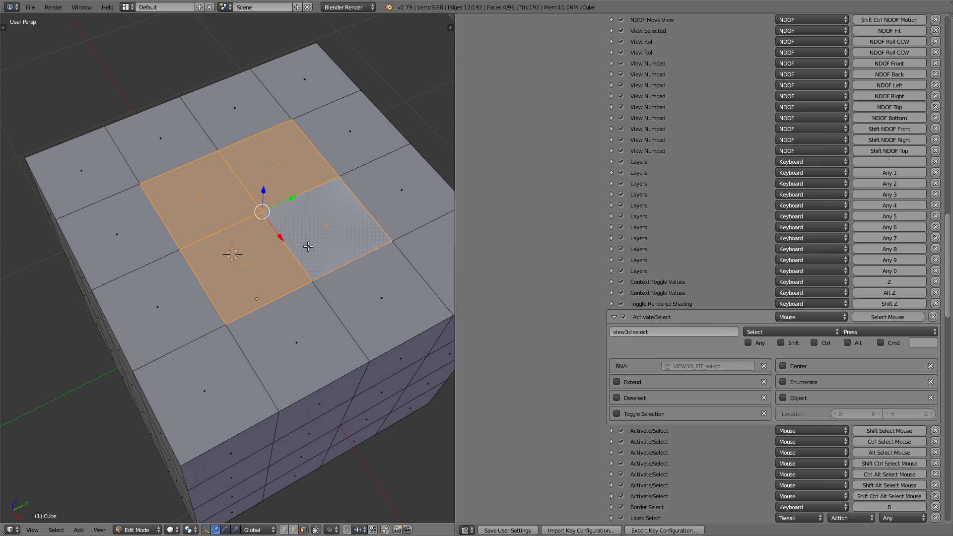
pyautogui.moveTo(309, 247)
pyautogui.mouseDown(button='middle')
pyautogui.moveTo(315, 234)
pyautogui.moveTo(304, 258)
pyautogui.mouseUp(button='middle')
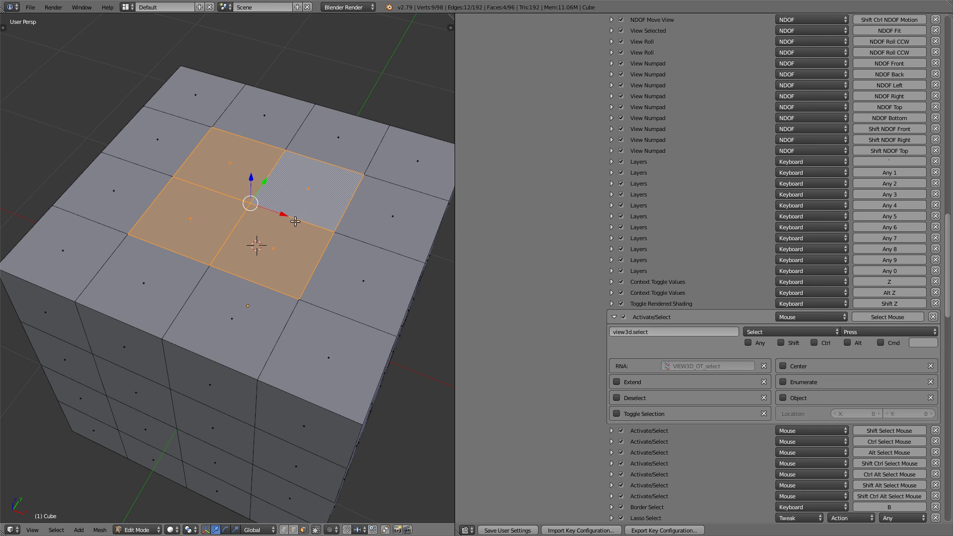
pyautogui.moveTo(257, 183); pyautogui.dragTo(259, 193, button='middle')
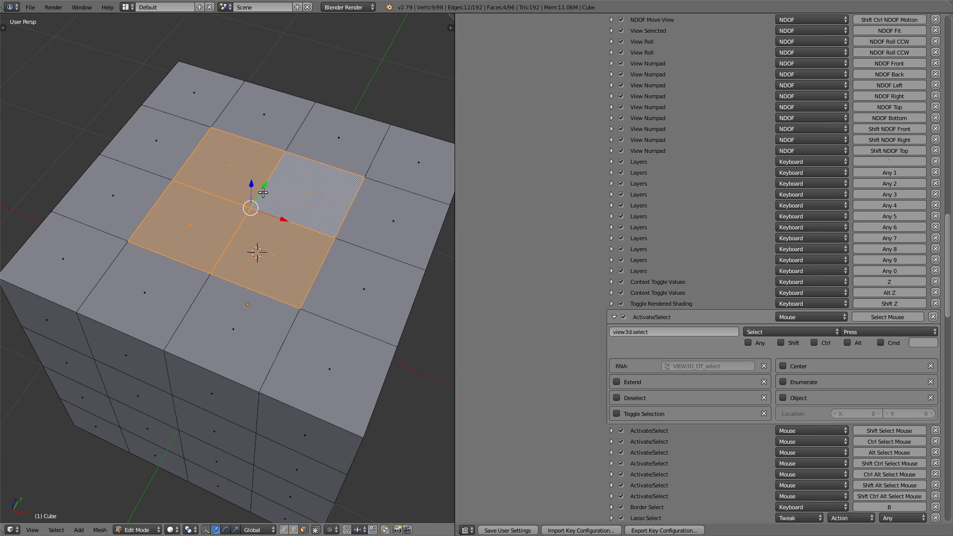
# Deselect and reselect one face of the 2×2 block so it becomes the active face
pyautogui.keyDown('shift'); pyautogui.rightClick(195, 229); pyautogui.keyUp('shift')
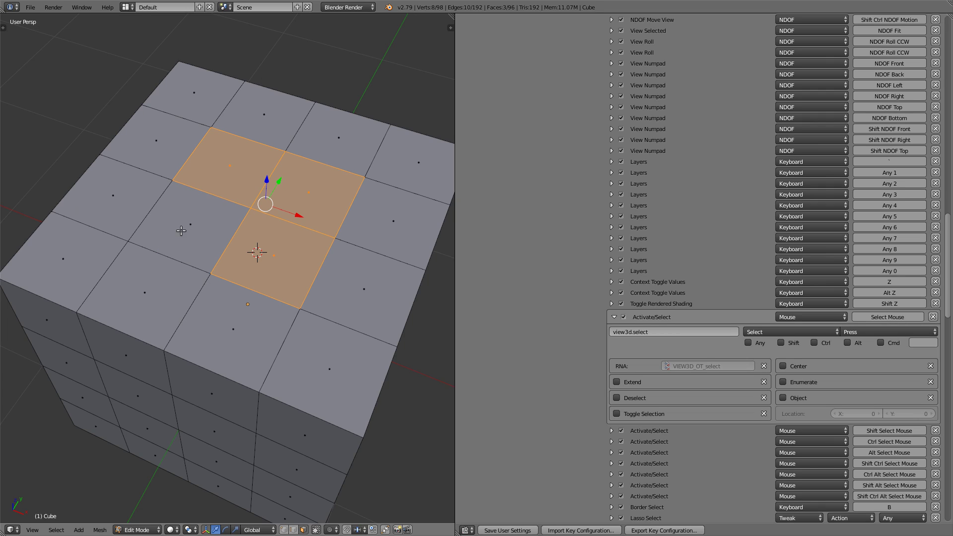
pyautogui.keyDown('shift'); pyautogui.rightClick(192, 233); pyautogui.keyUp('shift')
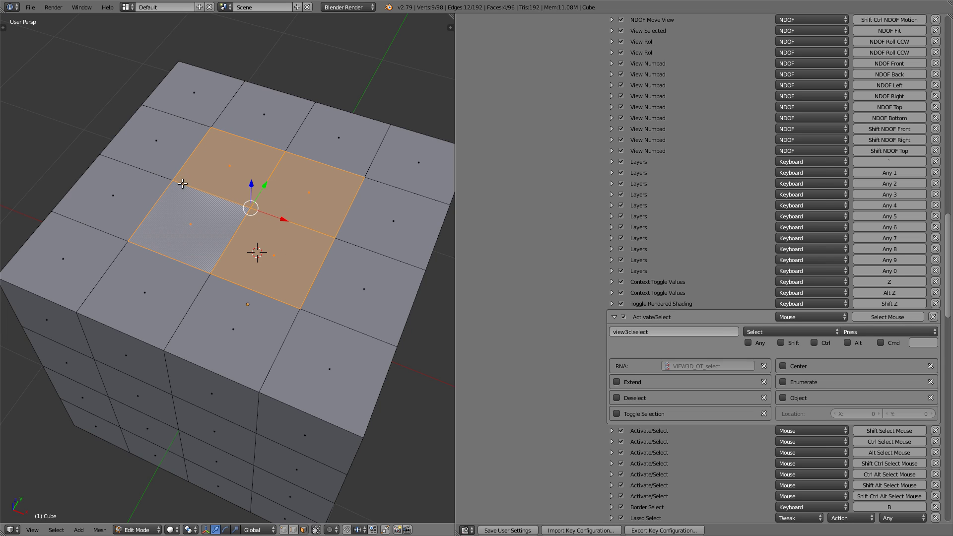
pyautogui.moveTo(184, 208); pyautogui.dragTo(189, 208, button='middle')
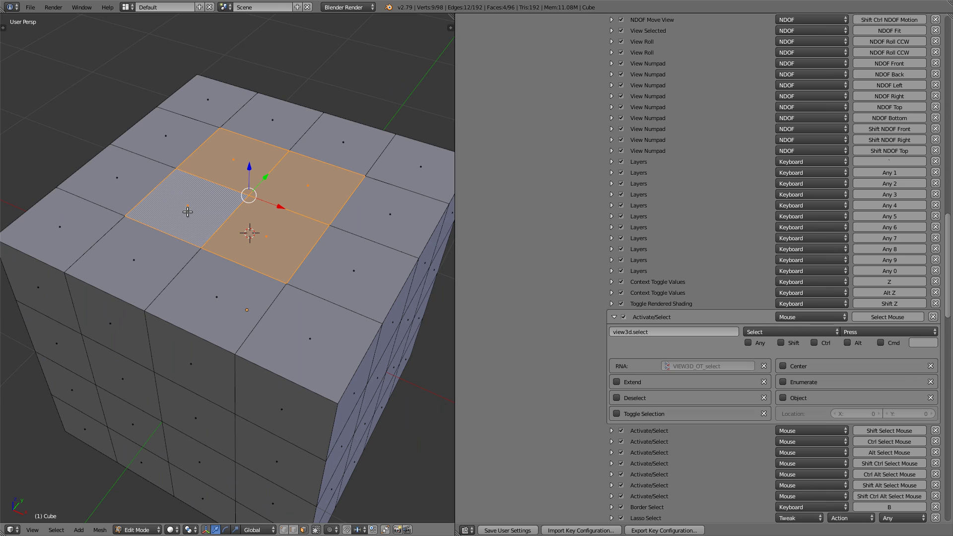
pyautogui.scroll(-5, 889, 375)
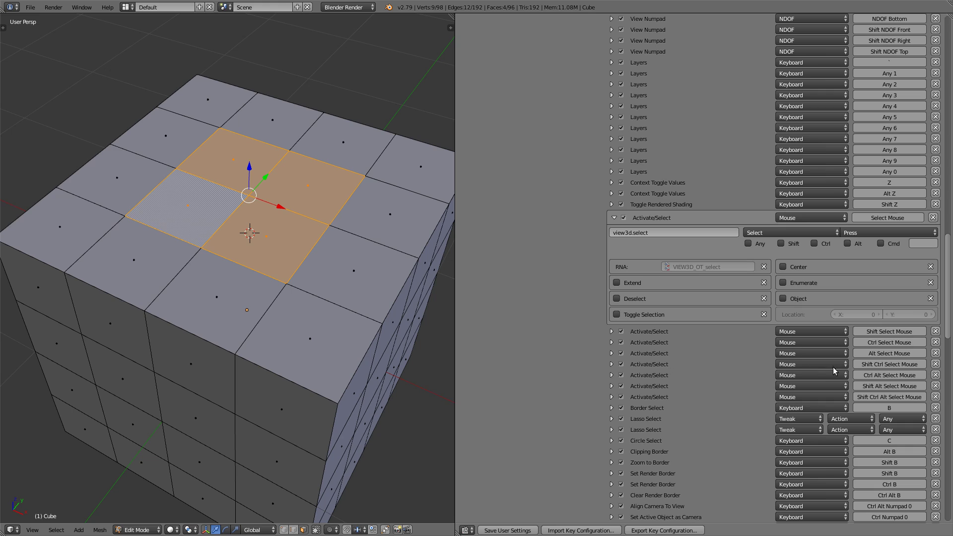
# Expand the Shift Ctrl Select Mouse Activate/Select keymap entry and trim the selection to the upper face pair
pyautogui.click(614, 367)
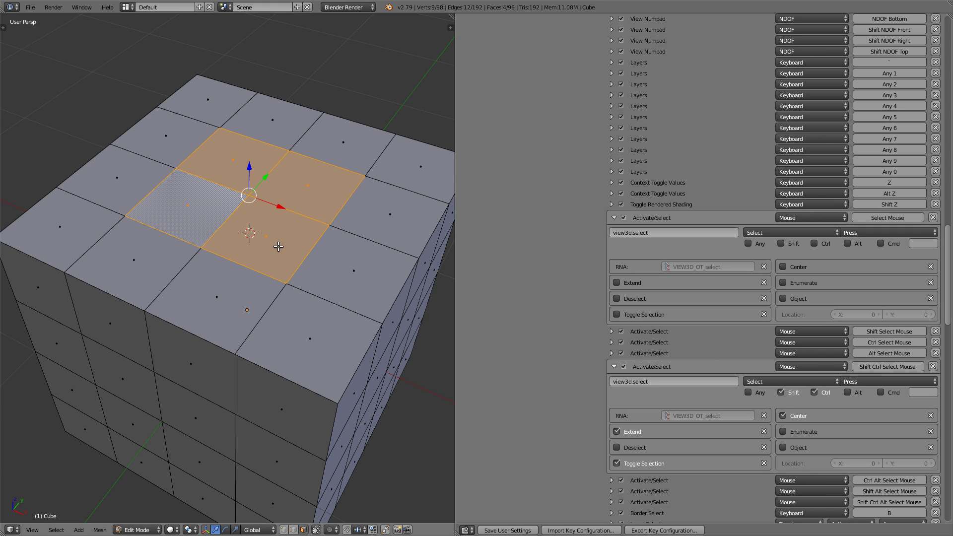
pyautogui.keyDown('ctrl'); pyautogui.click(260, 240); pyautogui.keyUp('ctrl')
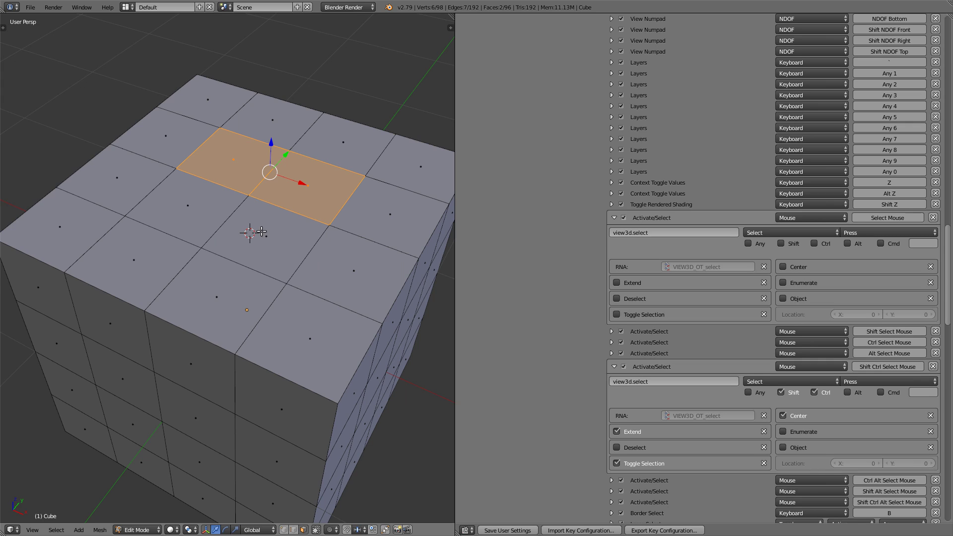
pyautogui.keyDown('ctrl'); pyautogui.keyDown('shift'); pyautogui.click(263, 229); pyautogui.keyUp('shift'); pyautogui.keyUp('ctrl')
# Rebuild the 2×2 top-face block with Shift+Ctrl clicks, giving it a different active face
pyautogui.keyDown('ctrl'); pyautogui.click(215, 347); pyautogui.keyUp('ctrl')
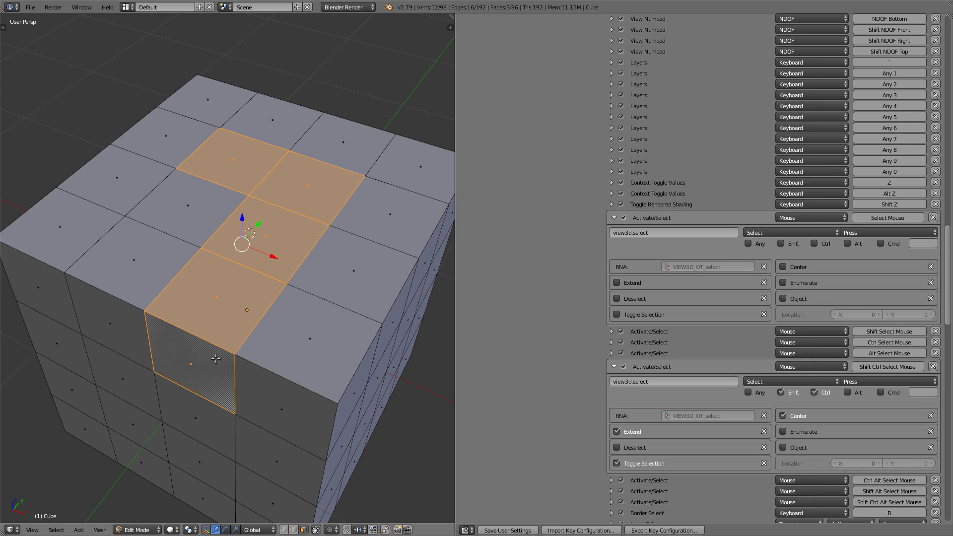
pyautogui.keyDown('ctrl'); pyautogui.click(246, 257); pyautogui.keyUp('ctrl')
pyautogui.keyDown('ctrl'); pyautogui.click(247, 256); pyautogui.keyUp('ctrl')
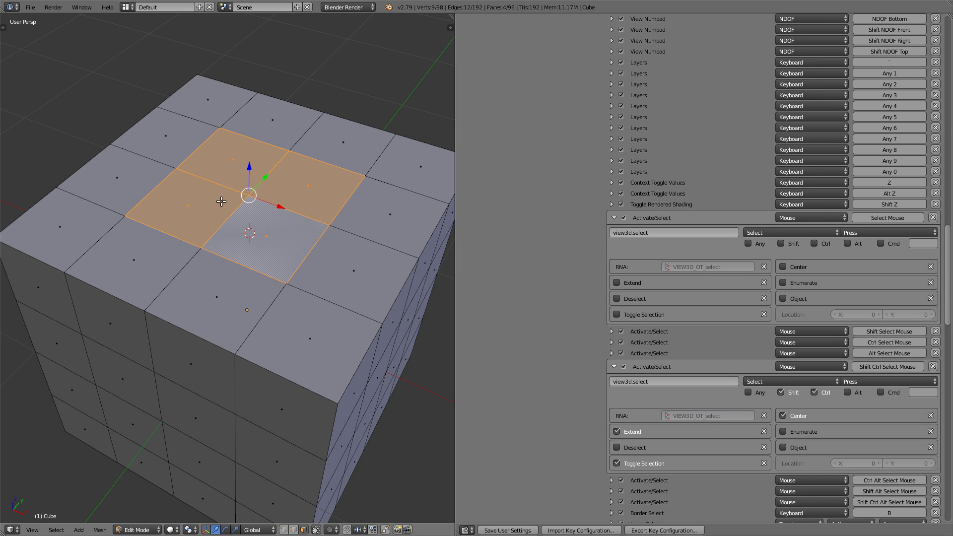
pyautogui.moveTo(308, 266); pyautogui.dragTo(294, 253, button='middle')
pyautogui.moveTo(243, 214); pyautogui.dragTo(281, 240, button='middle')
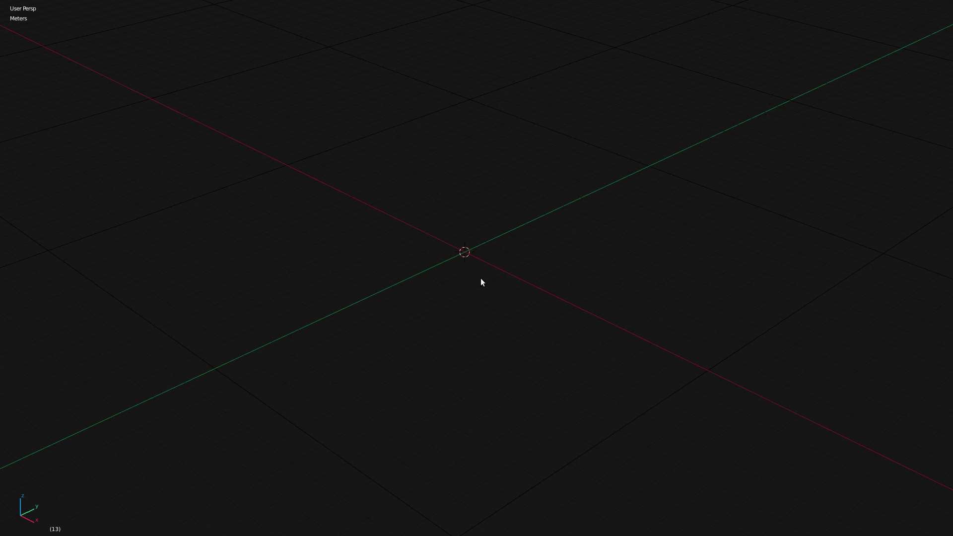
pyautogui.moveTo(481, 278); pyautogui.dragTo(291, 207, button='middle')
# Leave full-screen view and turn the area into the User Preferences editor
pyautogui.hotkey('ctrl', 'alt', 'space')
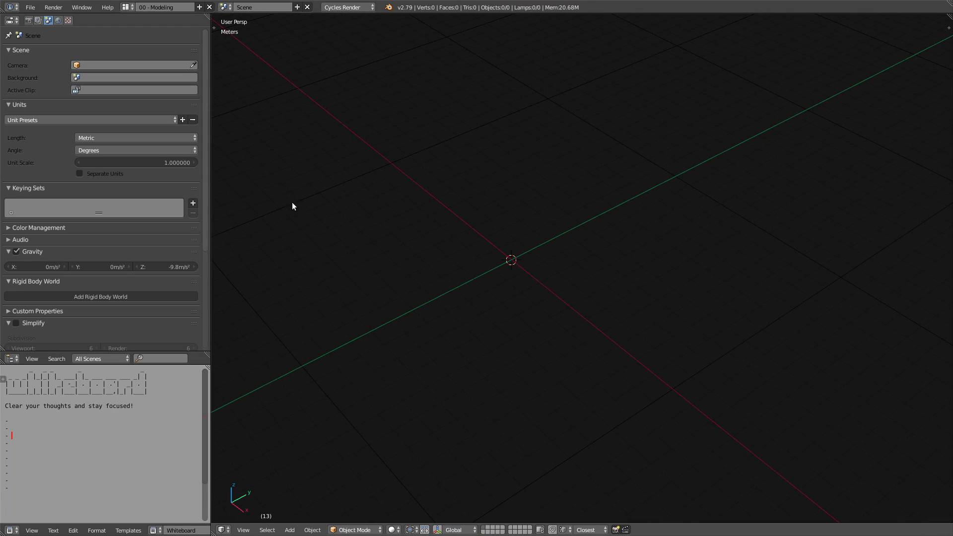
pyautogui.click(11, 20)
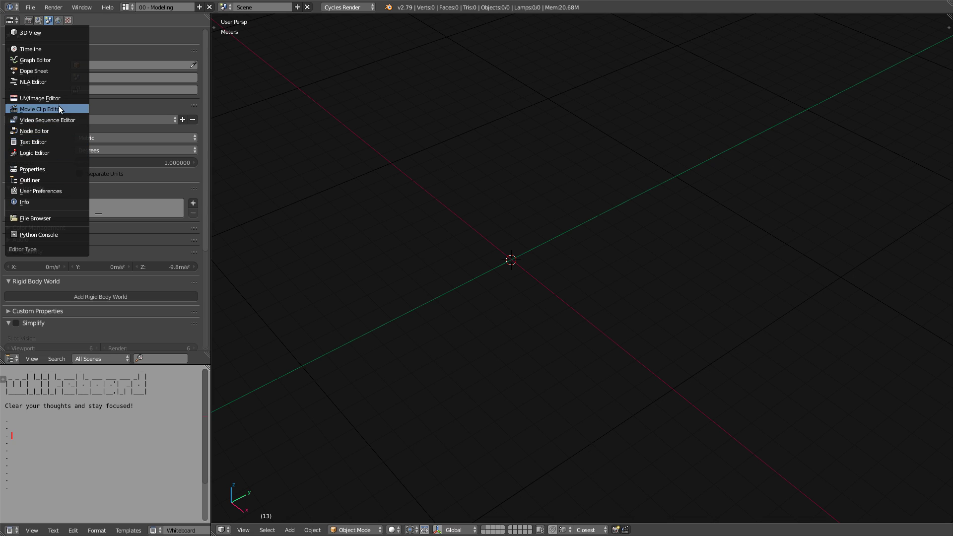
pyautogui.click(32, 169)
pyautogui.click(11, 20)
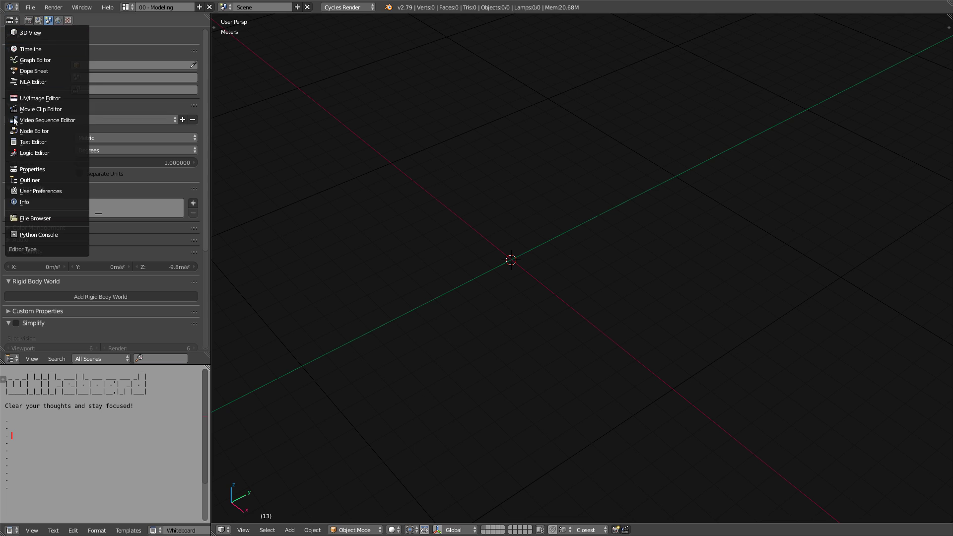
pyautogui.click(27, 191)
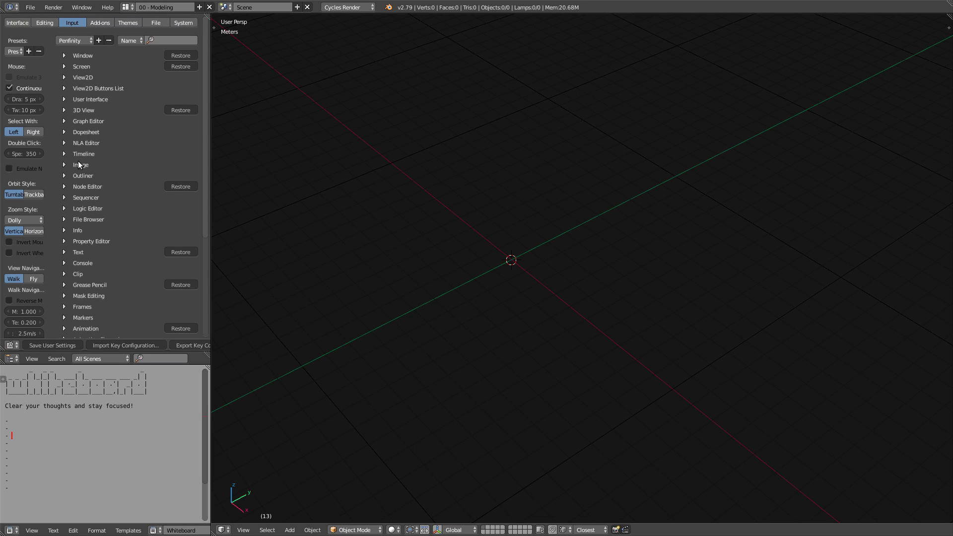
# Expand the 3D View and 3D View (Global) keymaps in the Input preferences
pyautogui.click(64, 110)
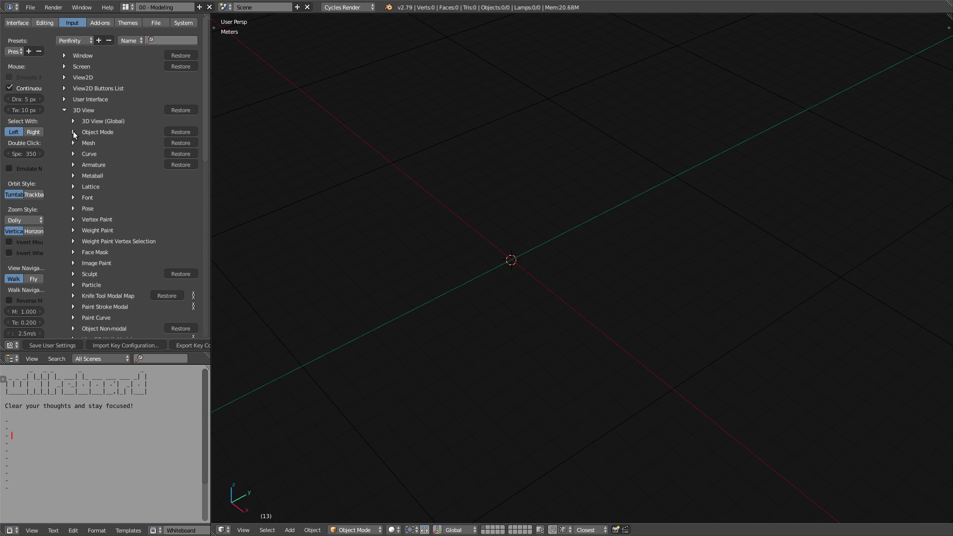
pyautogui.click(74, 122)
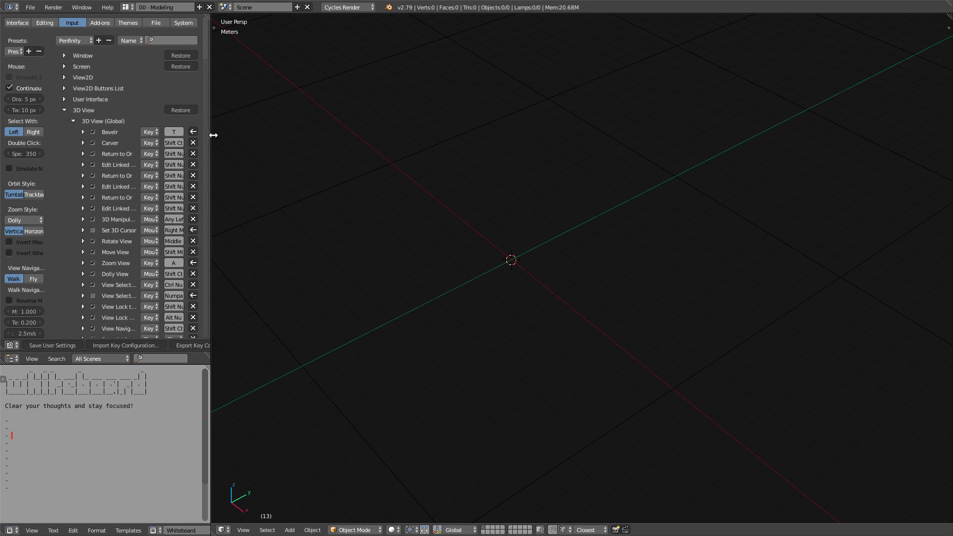
pyautogui.moveTo(214, 135); pyautogui.dragTo(351, 159)
pyautogui.scroll(-5, 164, 190)
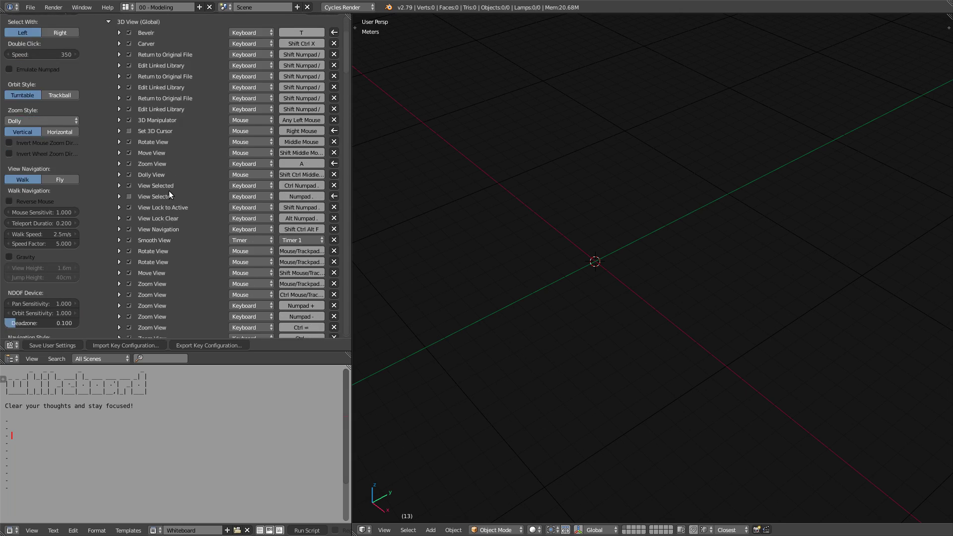
pyautogui.scroll(-20, 183, 185)
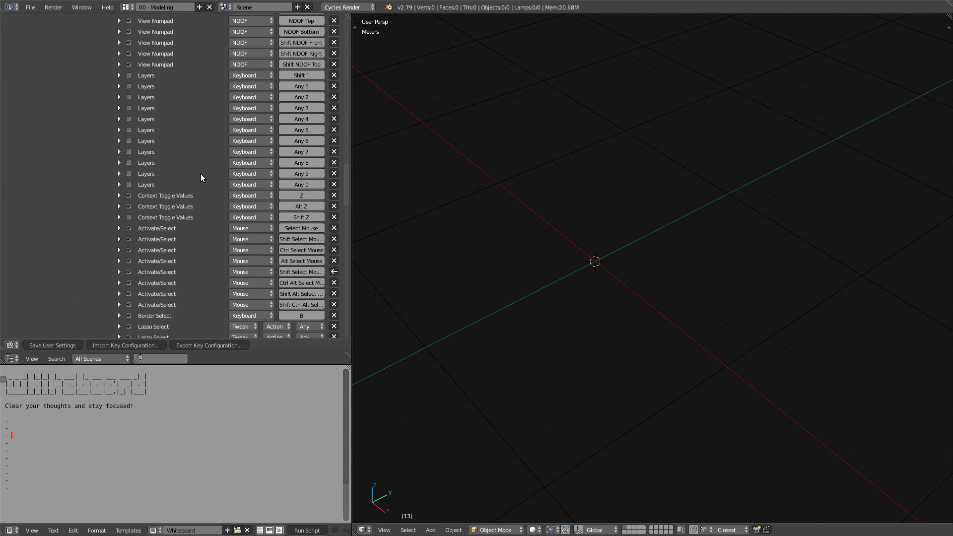
pyautogui.scroll(-10, 203, 172)
pyautogui.scroll(8, 205, 170)
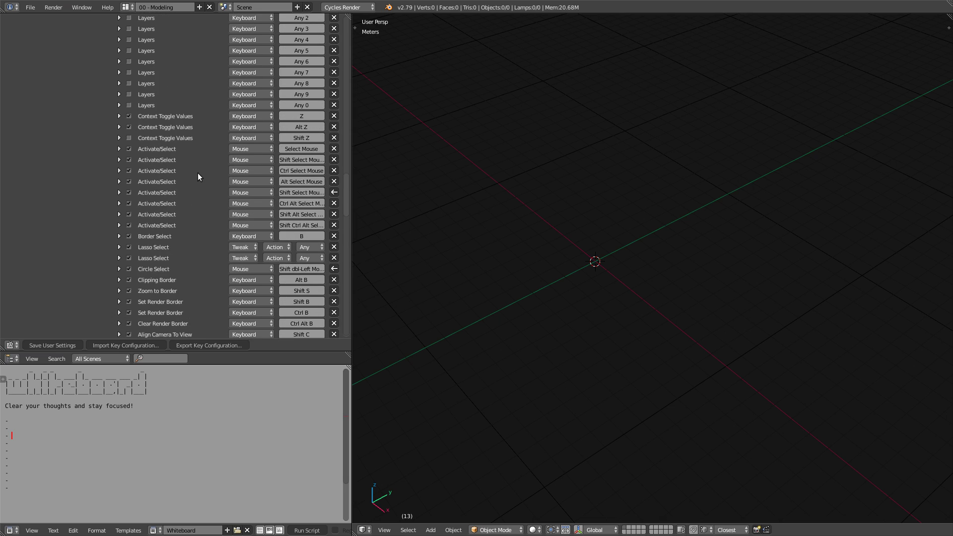
# Show the select options of two Shift Select Mouse Activate/Select entries, then add a cube at the origin
pyautogui.click(119, 160)
pyautogui.scroll(-3, 146, 225)
pyautogui.scroll(-2, 146, 228)
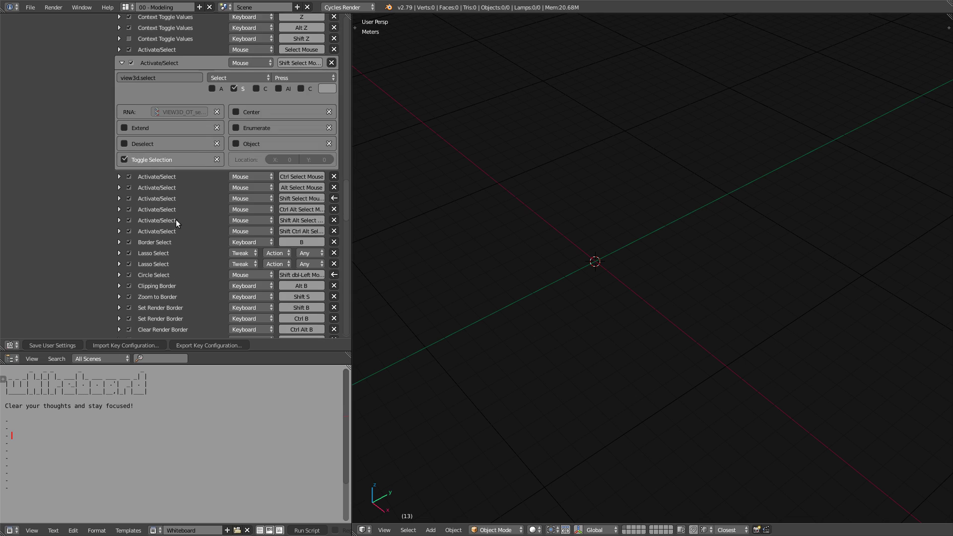
pyautogui.click(119, 199)
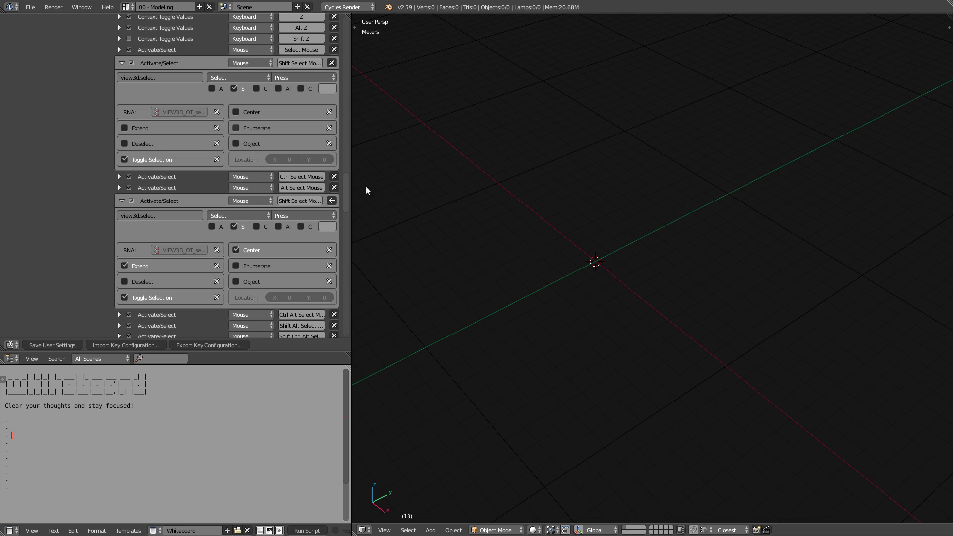
pyautogui.moveTo(522, 269); pyautogui.dragTo(627, 318, button='middle')
pyautogui.hotkey('ctrl', 'z')
# Subdivide the cube in Edit Mode with the W menu and switch to face selection
pyautogui.scroll(4, 632, 226)
pyautogui.moveTo(683, 220); pyautogui.dragTo(669, 319, button='middle')
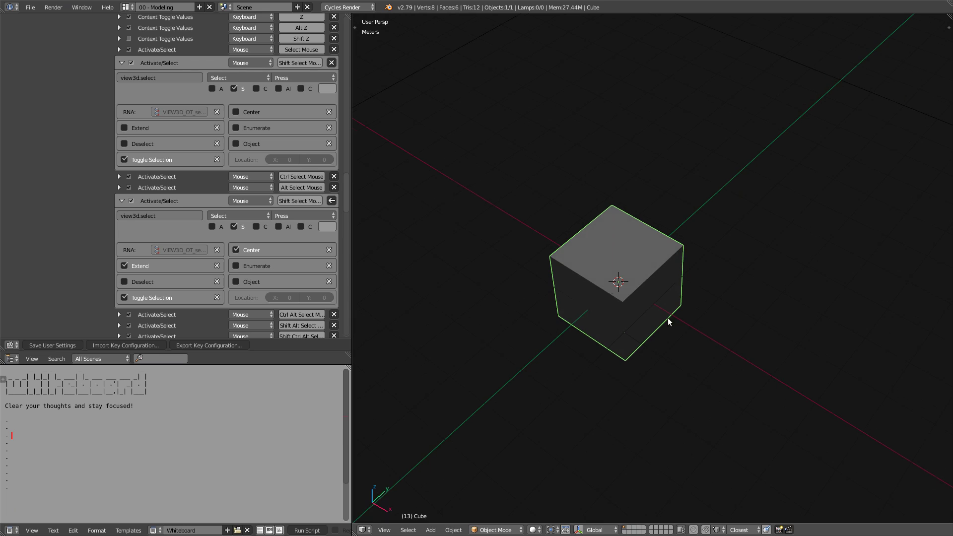
pyautogui.press('Tab')
pyautogui.press('w')
pyautogui.press('w')
pyautogui.press('w')
pyautogui.scroll(-2, 733, 292)
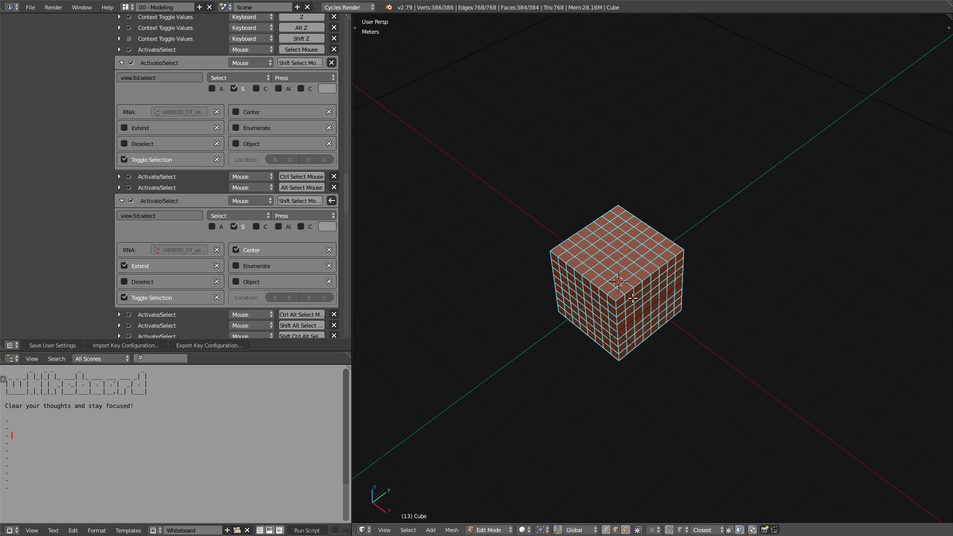
pyautogui.scroll(5, 621, 228)
pyautogui.press('3')
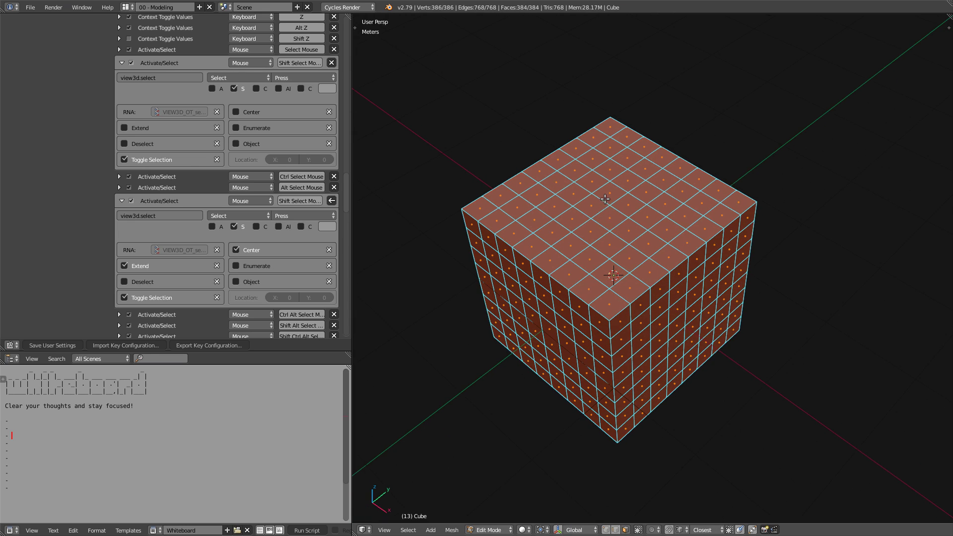
# Select seven adjacent faces on the cube's top
pyautogui.rightClick(606, 196)
pyautogui.keyDown('shift'); pyautogui.rightClick(594, 208); pyautogui.keyUp('shift')
pyautogui.keyDown('shift'); pyautogui.rightClick(609, 221); pyautogui.keyUp('shift')
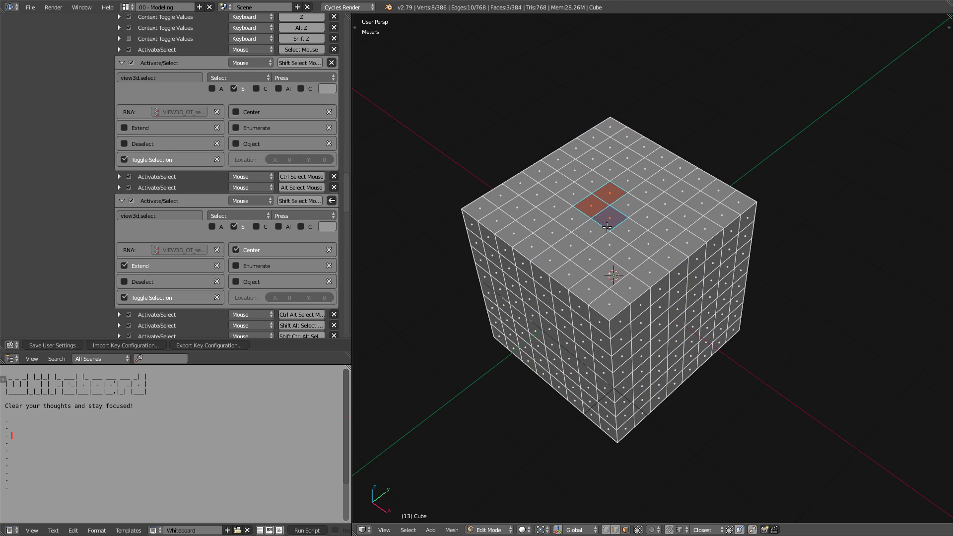
pyautogui.keyDown('shift'); pyautogui.rightClick(632, 208); pyautogui.keyUp('shift')
pyautogui.keyDown('shift'); pyautogui.rightClick(647, 218); pyautogui.keyUp('shift')
pyautogui.keyDown('shift'); pyautogui.rightClick(628, 231); pyautogui.keyUp('shift')
pyautogui.keyDown('shift'); pyautogui.rightClick(609, 243); pyautogui.keyUp('shift')
pyautogui.moveTo(609, 243); pyautogui.dragTo(622, 229, button='middle')
# Make different faces among the seven selected the active one in turn
pyautogui.keyDown('shift'); pyautogui.rightClick(627, 231); pyautogui.keyUp('shift')
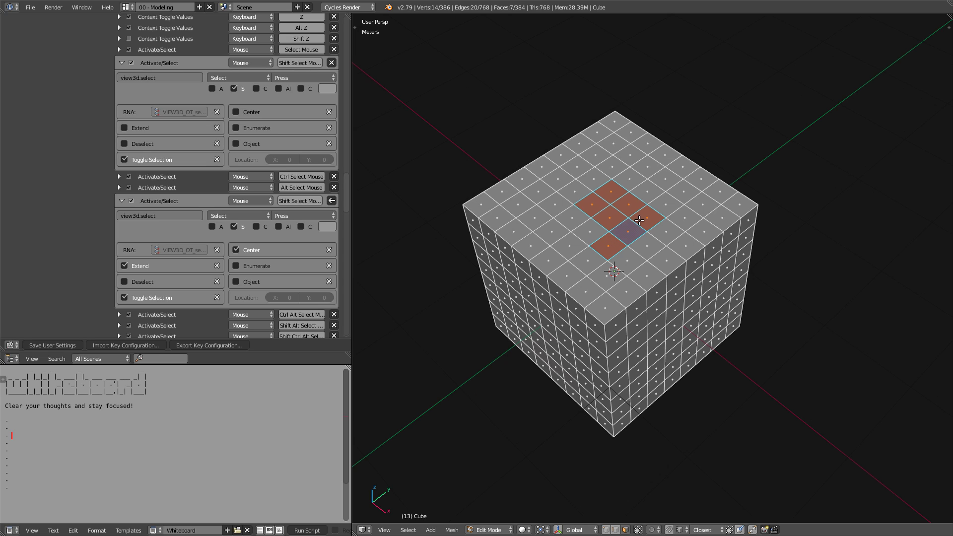
pyautogui.keyDown('shift'); pyautogui.rightClick(647, 217); pyautogui.keyUp('shift')
pyautogui.keyDown('shift'); pyautogui.rightClick(628, 204); pyautogui.keyUp('shift')
pyautogui.keyDown('shift'); pyautogui.rightClick(611, 191); pyautogui.keyUp('shift')
pyautogui.keyDown('shift'); pyautogui.rightClick(595, 206); pyautogui.keyUp('shift')
pyautogui.keyDown('shift'); pyautogui.rightClick(610, 217); pyautogui.keyUp('shift')
pyautogui.moveTo(588, 220); pyautogui.dragTo(595, 209, button='middle')
pyautogui.scroll(3, 596, 208)
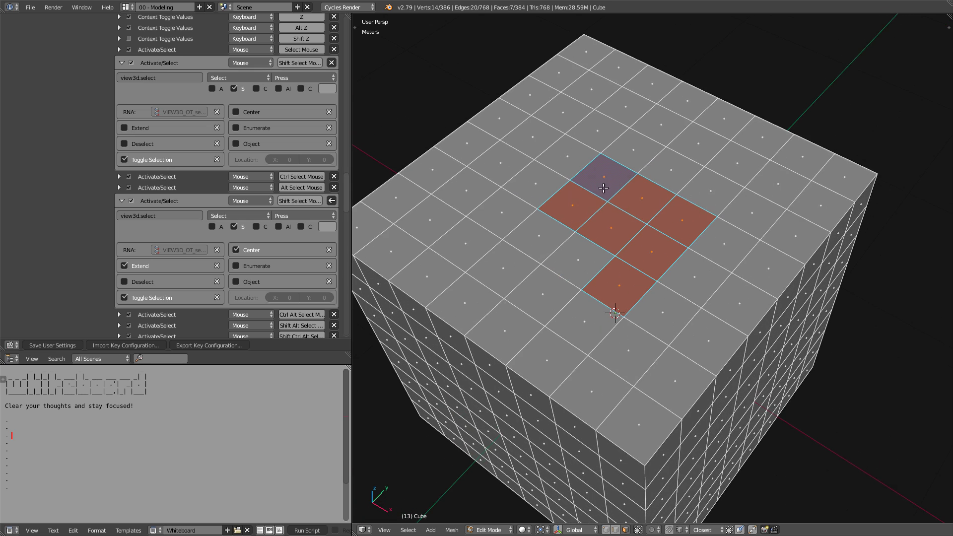
pyautogui.keyDown('shift'); pyautogui.rightClick(588, 201); pyautogui.keyUp('shift')
pyautogui.keyDown('shift'); pyautogui.rightClick(598, 185); pyautogui.keyUp('shift')
pyautogui.keyDown('shift'); pyautogui.rightClick(580, 211); pyautogui.keyUp('shift')
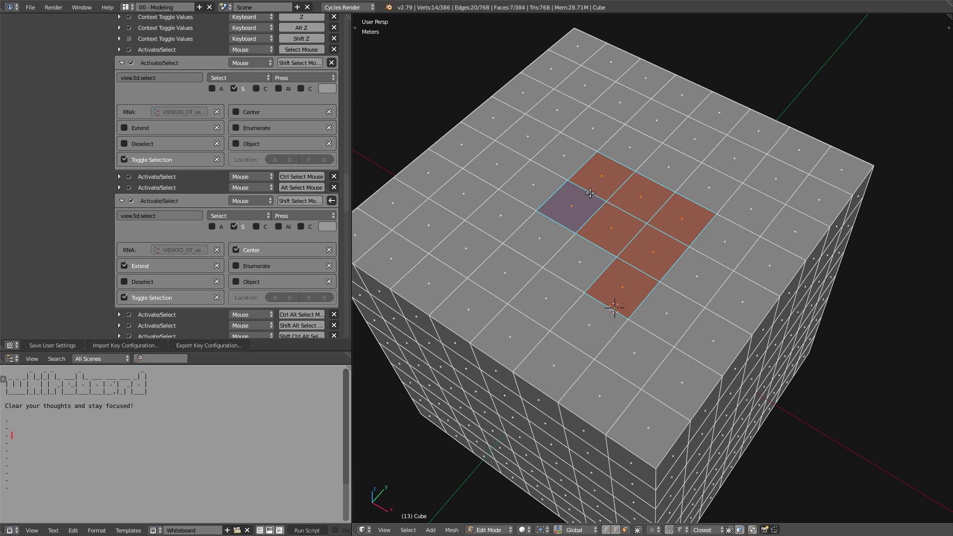
pyautogui.moveTo(585, 218); pyautogui.dragTo(605, 252, button='middle')
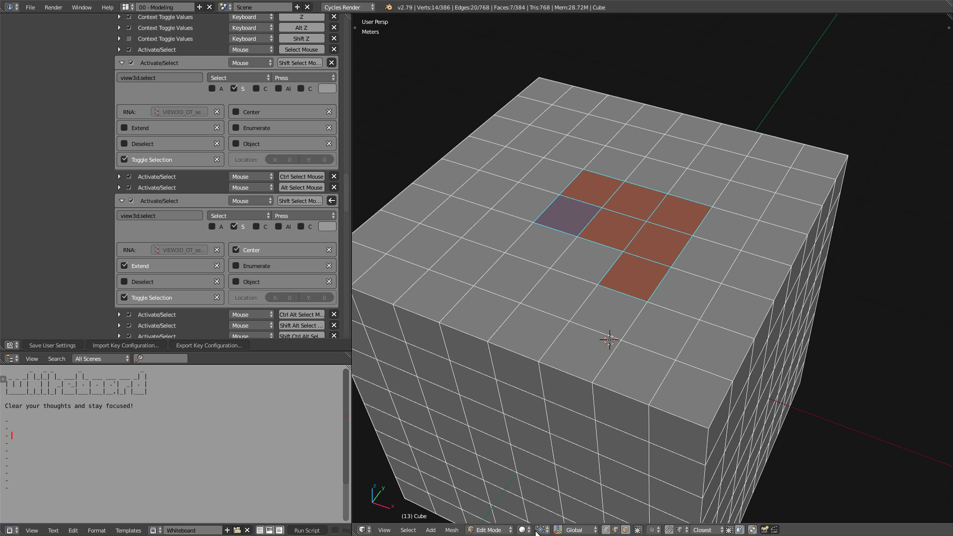
# Start a move and then a rotation of the selected faces, cancelling both
pyautogui.moveTo(551, 446); pyautogui.dragTo(572, 235, button='middle')
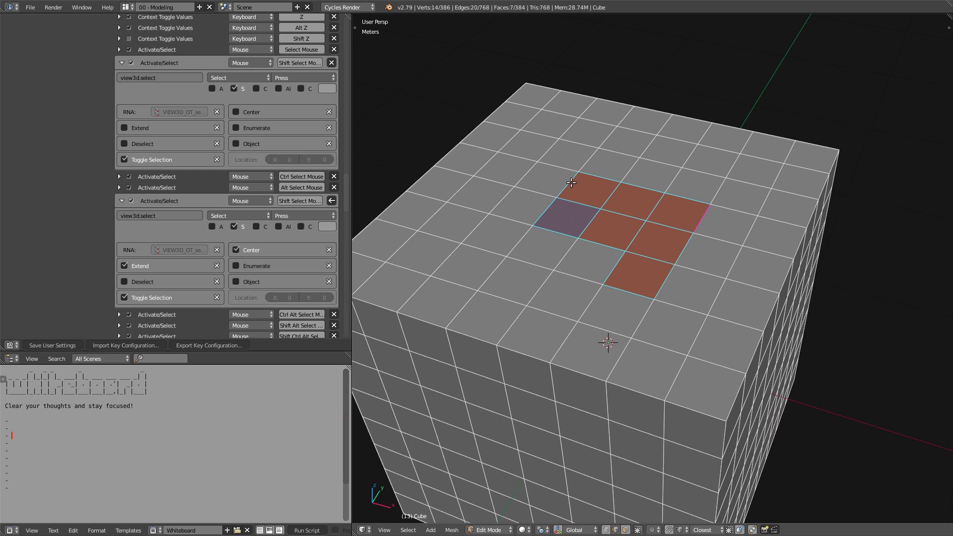
pyautogui.moveTo(656, 253); pyautogui.dragTo(641, 251, button='middle')
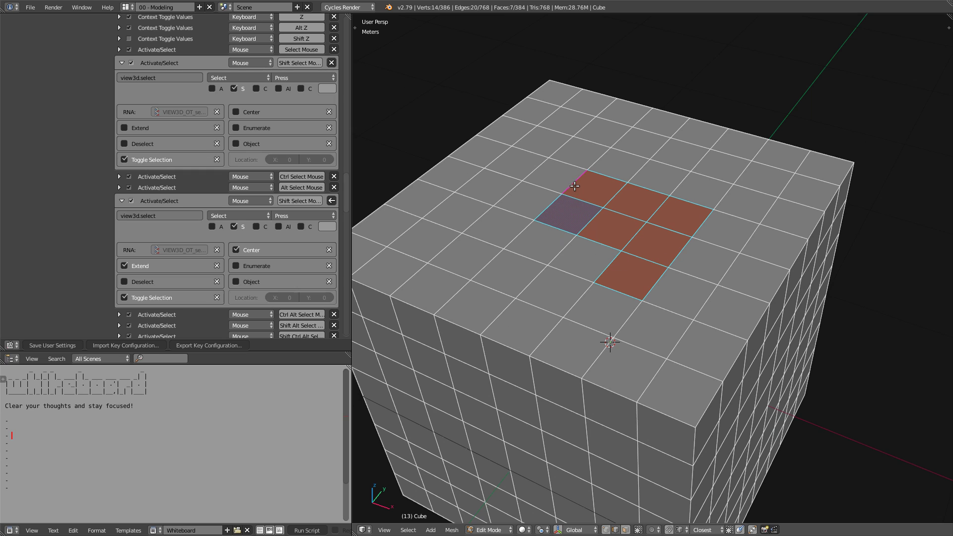
pyautogui.press('g')
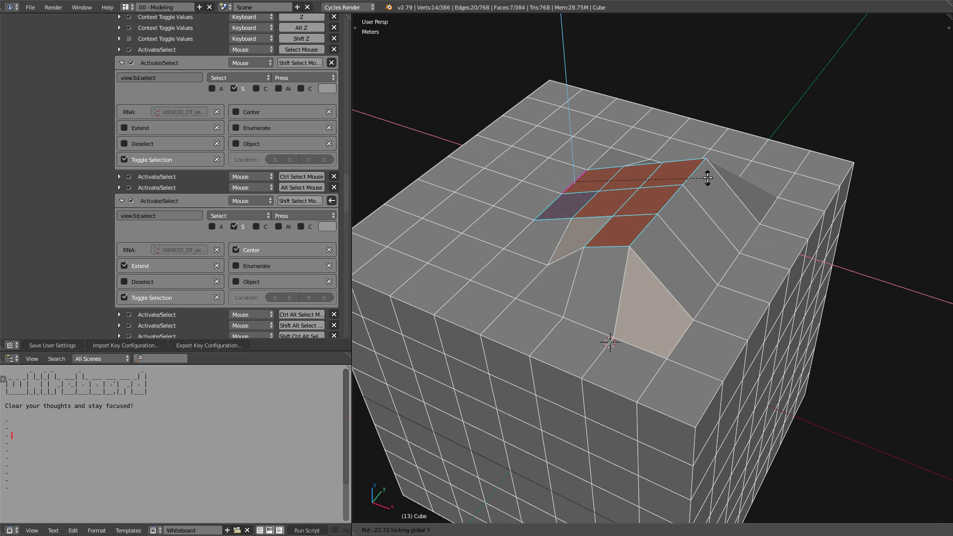
pyautogui.rightClick(710, 179)
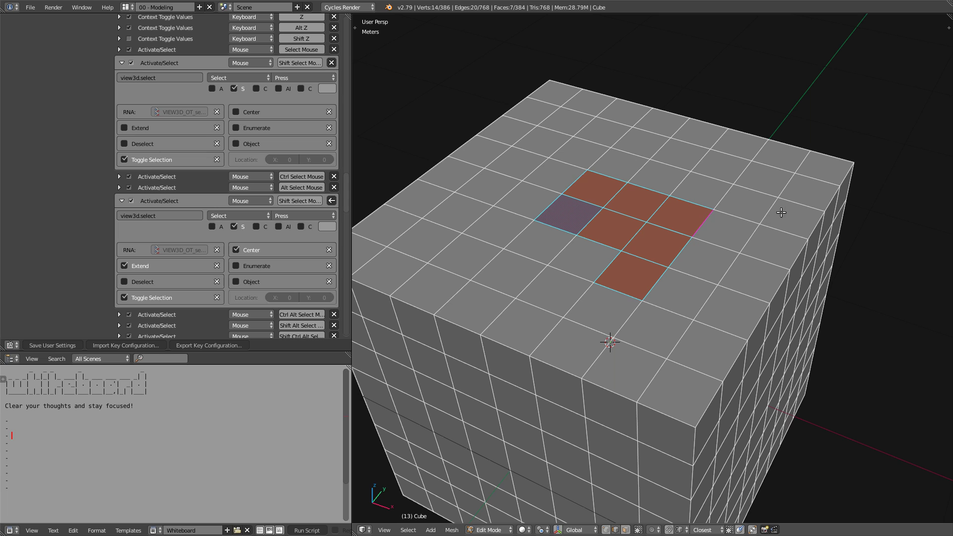
pyautogui.press('r')
pyautogui.rightClick(734, 255)
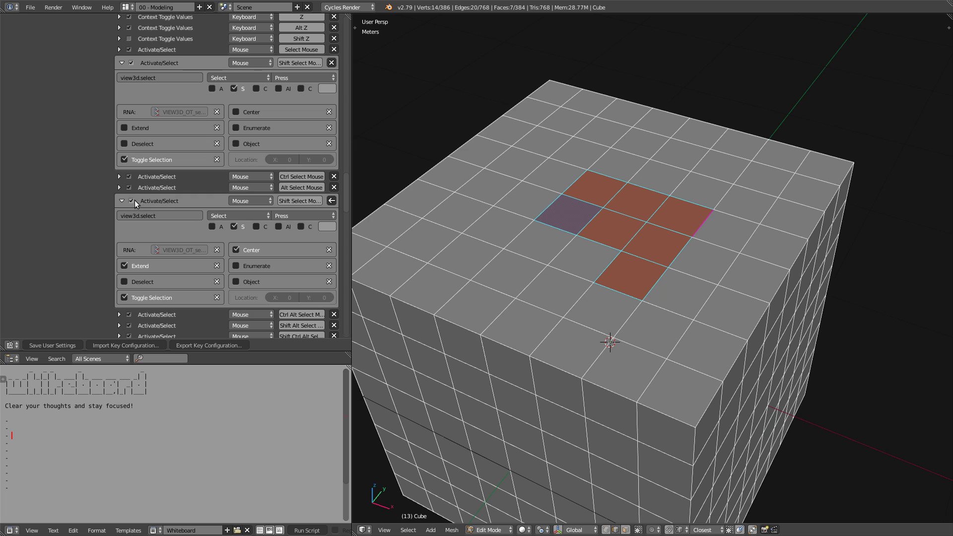
# Deselect and reselect the right-hand selected face, then orbit to view the top
pyautogui.keyDown('shift'); pyautogui.rightClick(710, 222); pyautogui.keyUp('shift')
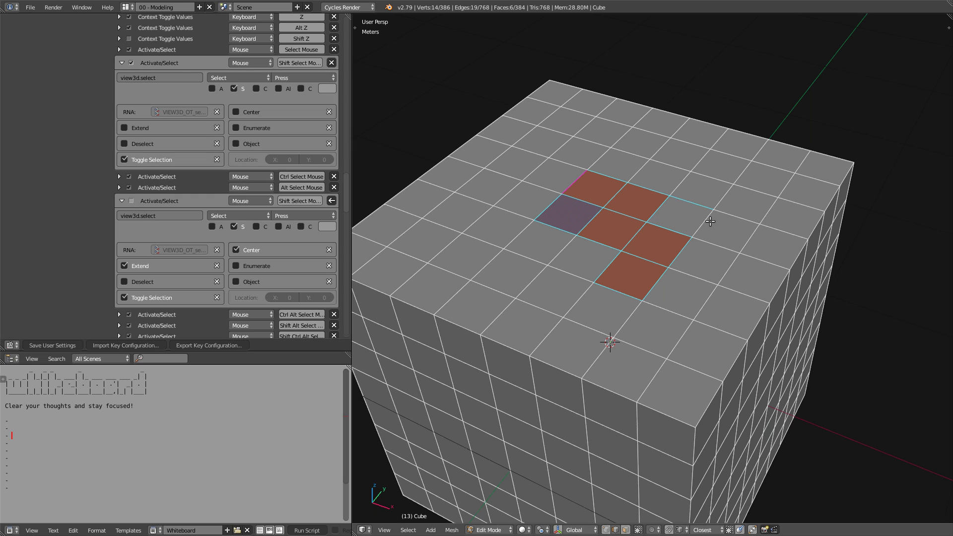
pyautogui.keyDown('shift'); pyautogui.rightClick(710, 222); pyautogui.keyUp('shift')
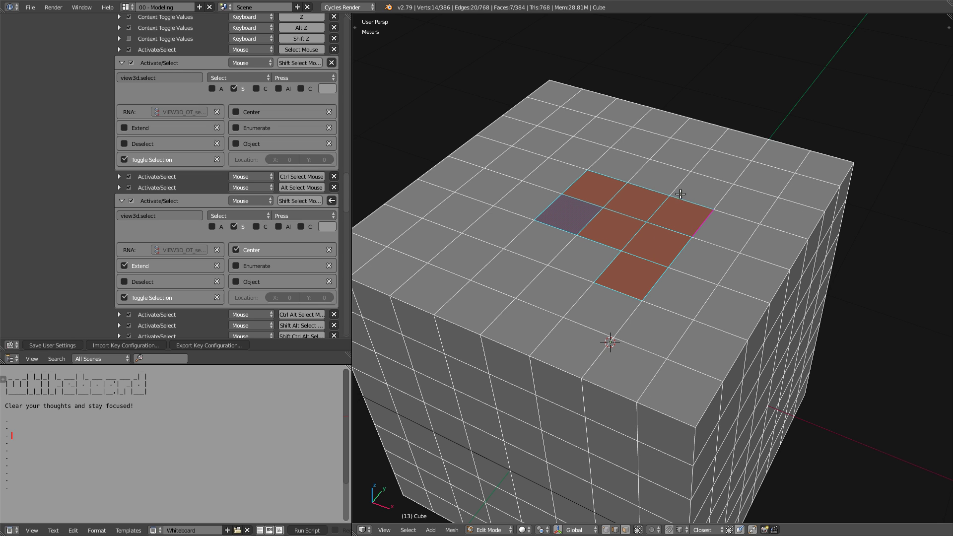
pyautogui.moveTo(577, 233); pyautogui.dragTo(603, 283, button='middle')
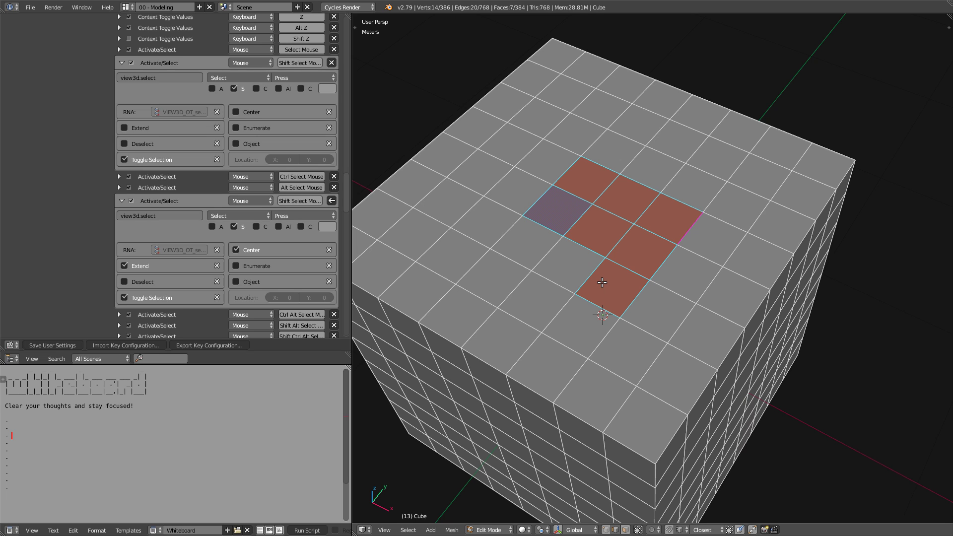
pyautogui.moveTo(723, 289); pyautogui.dragTo(748, 200, button='middle')
pyautogui.scroll(-4, 751, 243)
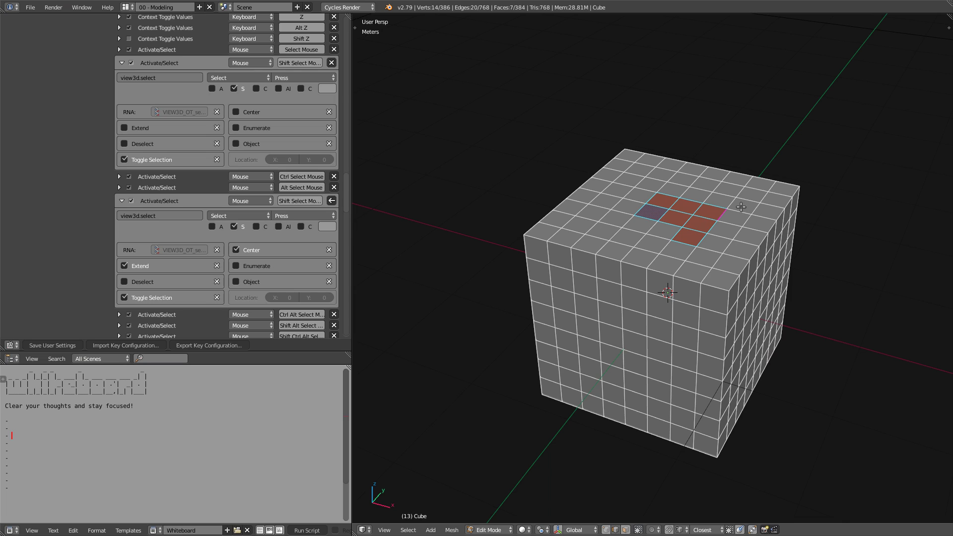
pyautogui.moveTo(686, 247); pyautogui.dragTo(646, 279, button='middle')
# Grow the top face selection with Ctrl+Numpad Plus and shrink it back
pyautogui.press('ctrl+KP_Add')
pyautogui.press('ctrl+KP_Add')
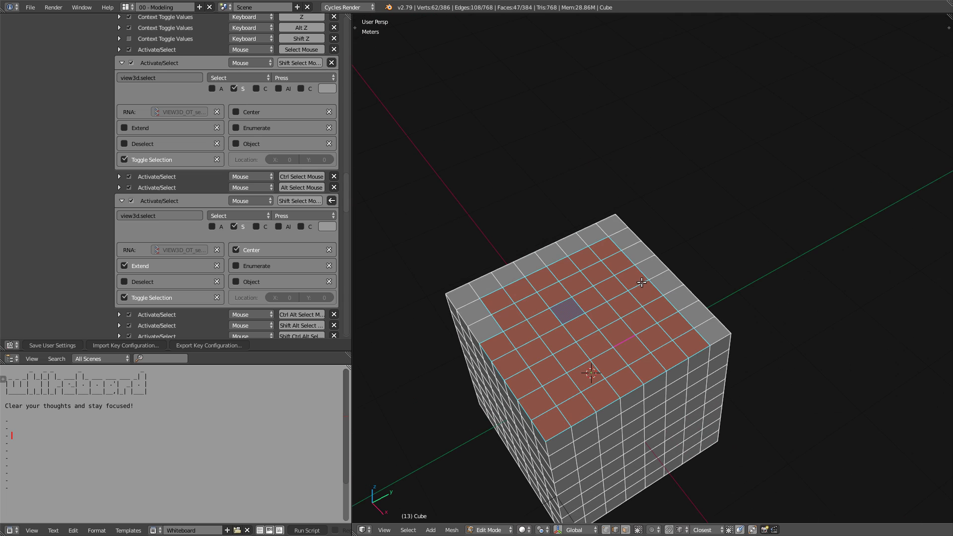
pyautogui.press('ctrl+KP_Subtract')
pyautogui.moveTo(616, 313); pyautogui.dragTo(622, 313, button='middle')
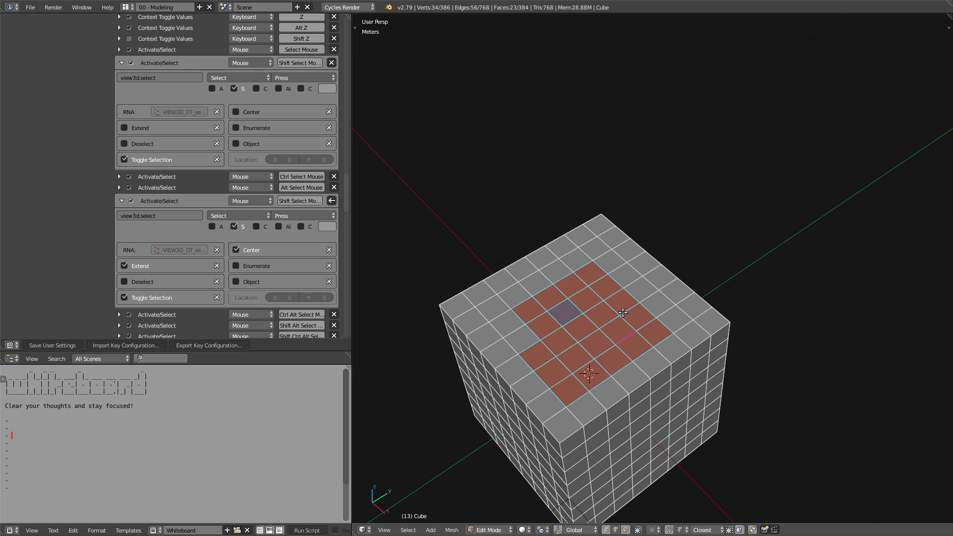
pyautogui.moveTo(623, 313); pyautogui.dragTo(651, 345, button='middle')
# Delete the subdivided cube, add a fresh default cube and enter Edit Mode
pyautogui.press('Tab')
pyautogui.press('Delete')
pyautogui.hotkey('shift', 'a')
pyautogui.click(646, 368)
pyautogui.press('Tab')
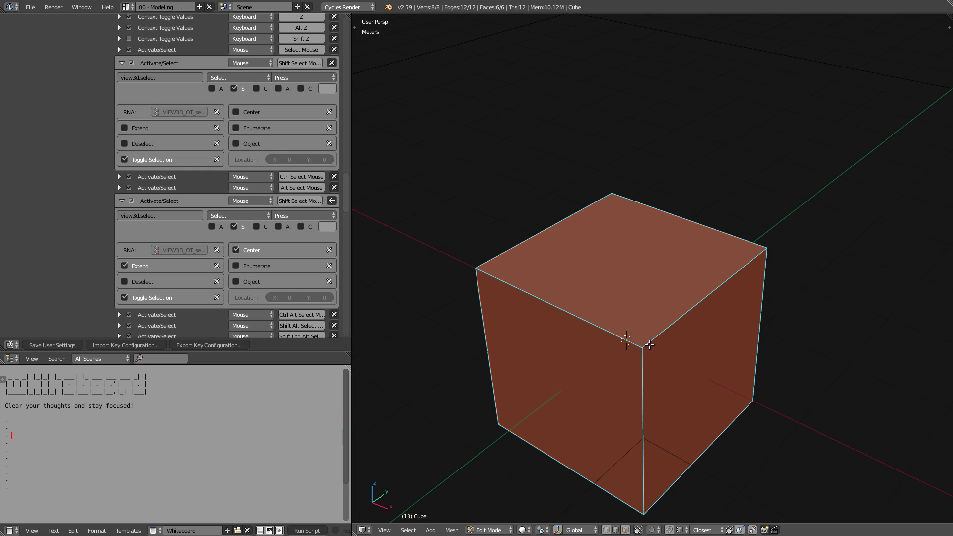
# In face select mode, select only the cube's top face
pyautogui.moveTo(622, 368); pyautogui.dragTo(705, 336, button='middle')
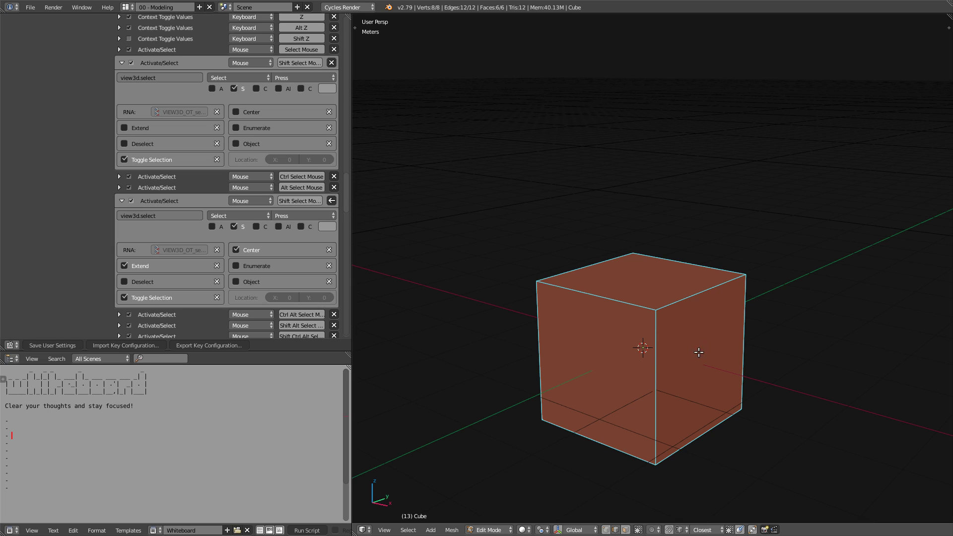
pyautogui.moveTo(705, 312)
pyautogui.mouseDown(button='middle')
pyautogui.moveTo(725, 328)
pyautogui.moveTo(733, 306)
pyautogui.moveTo(687, 313)
pyautogui.moveTo(708, 321)
pyautogui.moveTo(695, 301)
pyautogui.mouseUp(button='middle')
pyautogui.press('3')
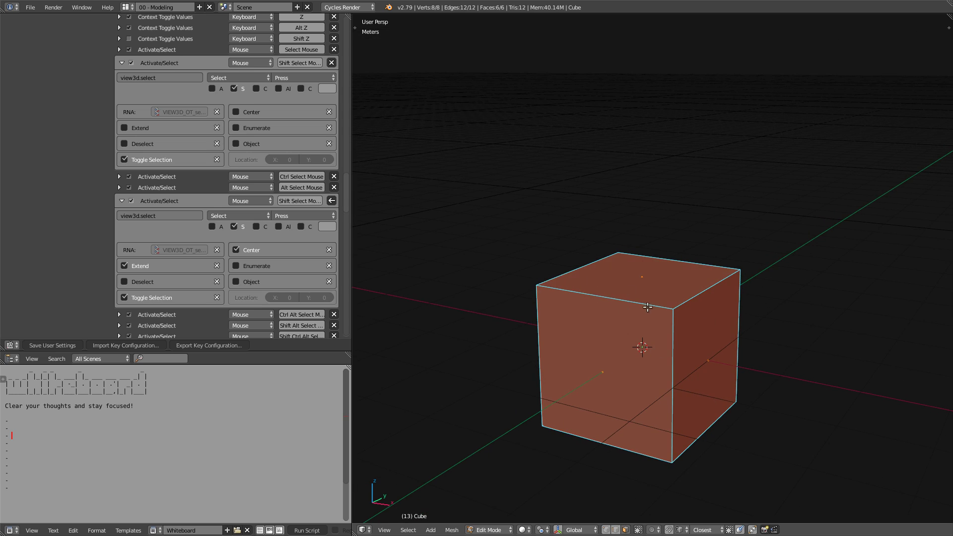
pyautogui.rightClick(671, 356)
pyautogui.rightClick(649, 288)
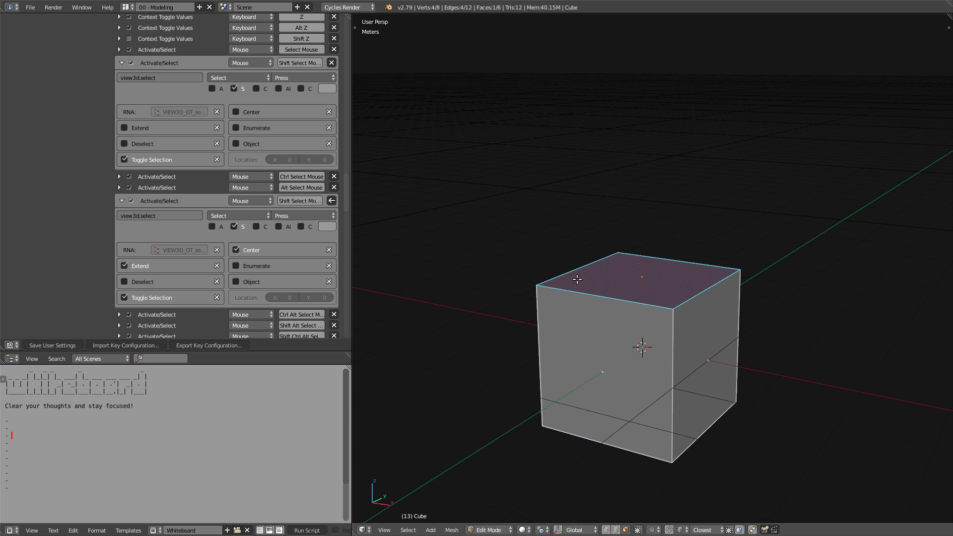
pyautogui.moveTo(660, 298)
pyautogui.mouseDown(button='middle')
pyautogui.moveTo(658, 276)
pyautogui.moveTo(648, 314)
pyautogui.moveTo(668, 304)
pyautogui.mouseUp(button='middle')
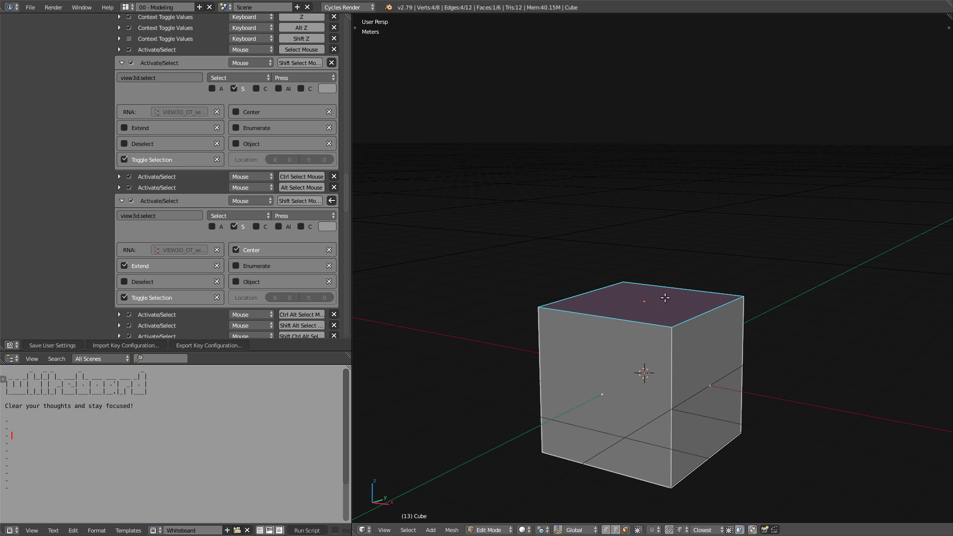
# Extrude the top face upward into a taller block
pyautogui.press('e')
pyautogui.click(678, 203)
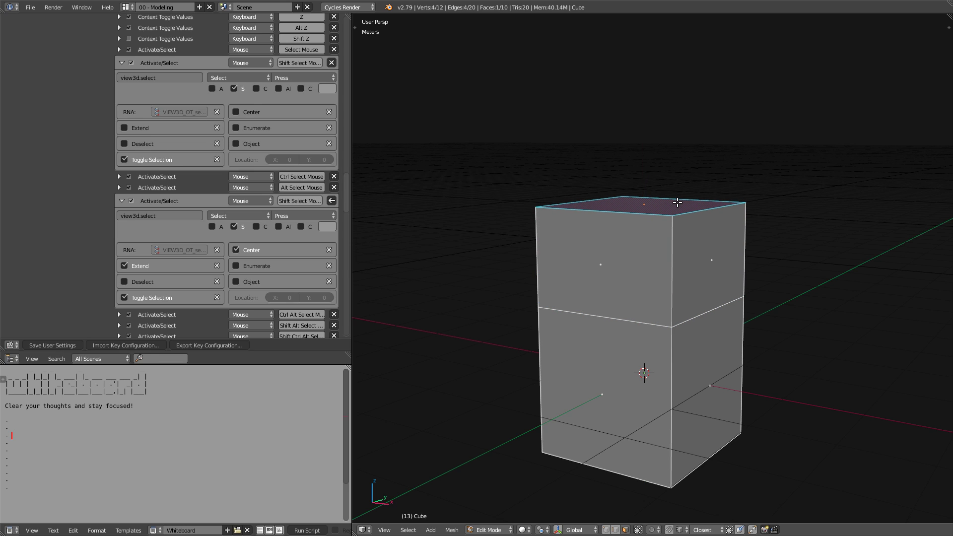
pyautogui.moveTo(678, 203); pyautogui.dragTo(686, 322, button='middle')
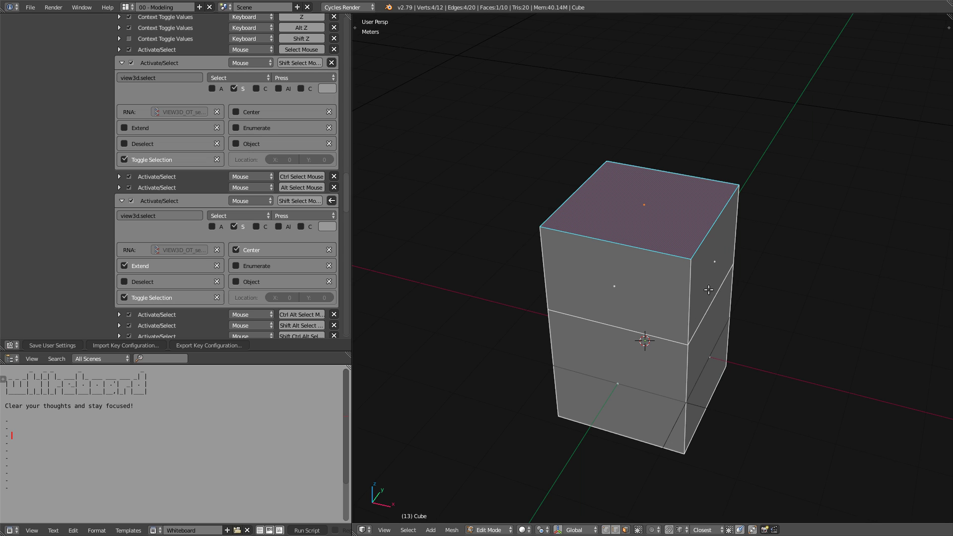
# Redo the top extrusion and scale the new top face down smaller
pyautogui.moveTo(654, 330); pyautogui.dragTo(694, 312, button='middle')
pyautogui.hotkey('ctrl', 'z')
pyautogui.press('e')
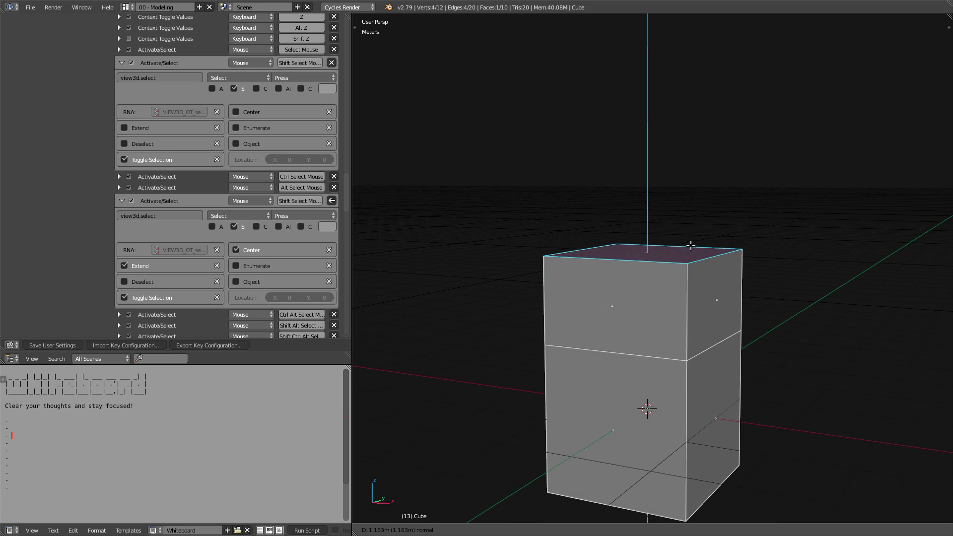
pyautogui.click(693, 247)
pyautogui.press('s')
pyautogui.click(761, 266)
# Inset the top face and extrude it upward into a tall chimney
pyautogui.press('i')
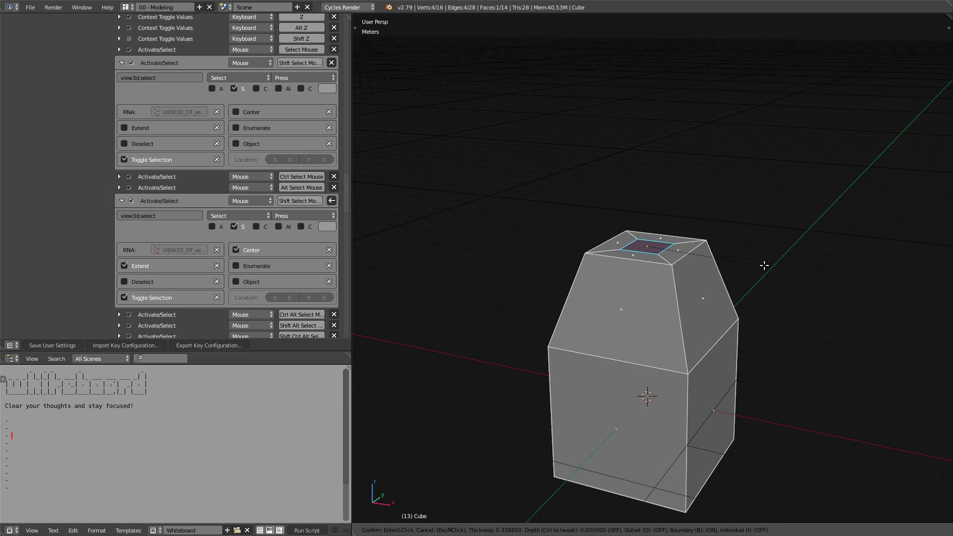
pyautogui.click(766, 264)
pyautogui.press('e')
pyautogui.click(762, 149)
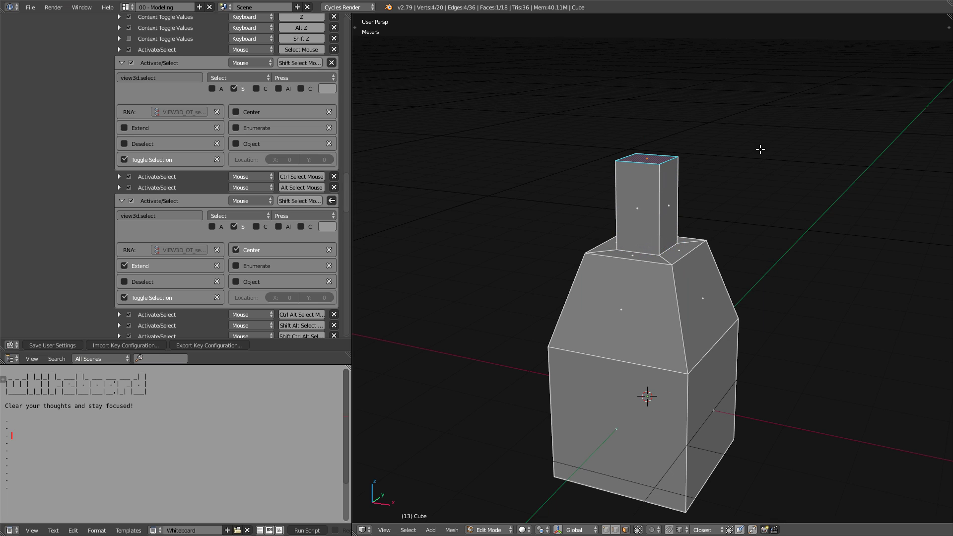
# Delete the chimney's top face, then extrude and scale its rim outward into a flat flange
pyautogui.press('x')
pyautogui.click(671, 162)
pyautogui.keyDown('alt'); pyautogui.click(671, 163); pyautogui.keyUp('alt')
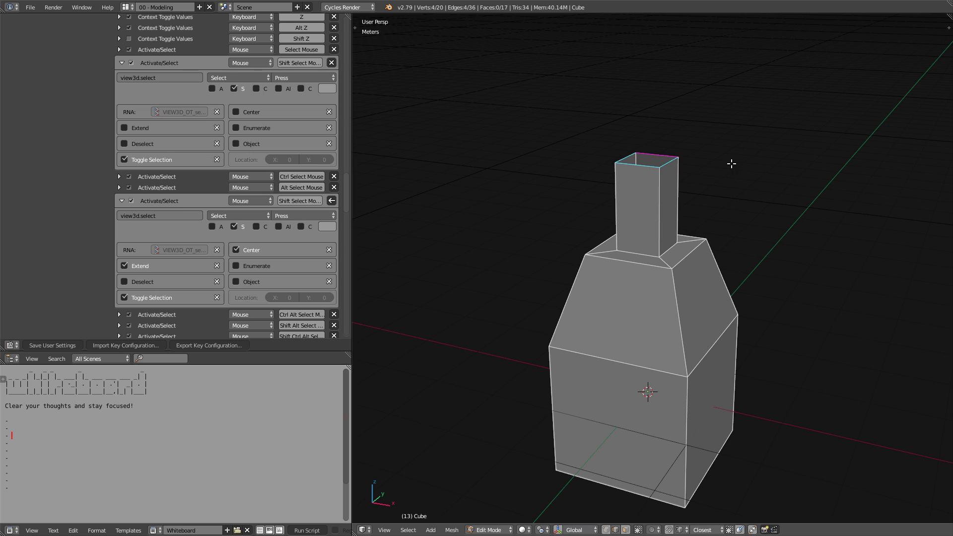
pyautogui.press('e')
pyautogui.press('s')
pyautogui.click(784, 175)
# Extrude the flange rim up into box walls, fill the top with F and subdivide it
pyautogui.press('e')
pyautogui.click(771, 51)
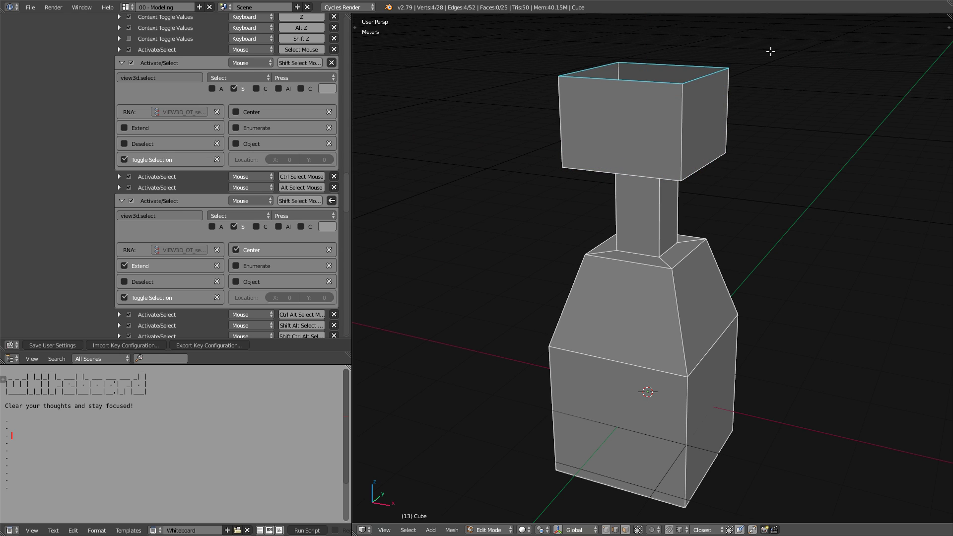
pyautogui.scroll(2, 750, 149)
pyautogui.press('f')
pyautogui.press('w')
pyautogui.click(776, 178)
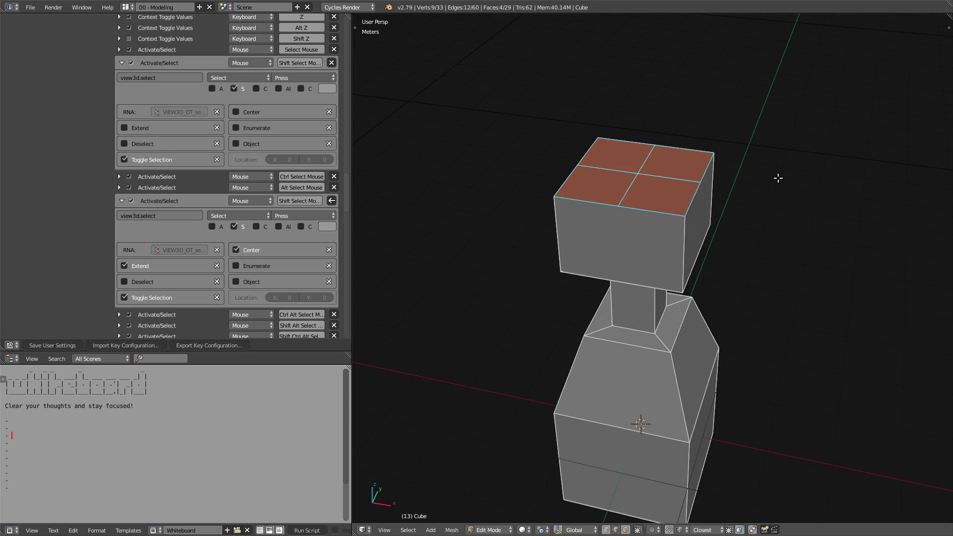
# Inset the top faces, subdivide them into a finer grid and make the patch circular with LoopTools
pyautogui.press('i')
pyautogui.click(799, 205)
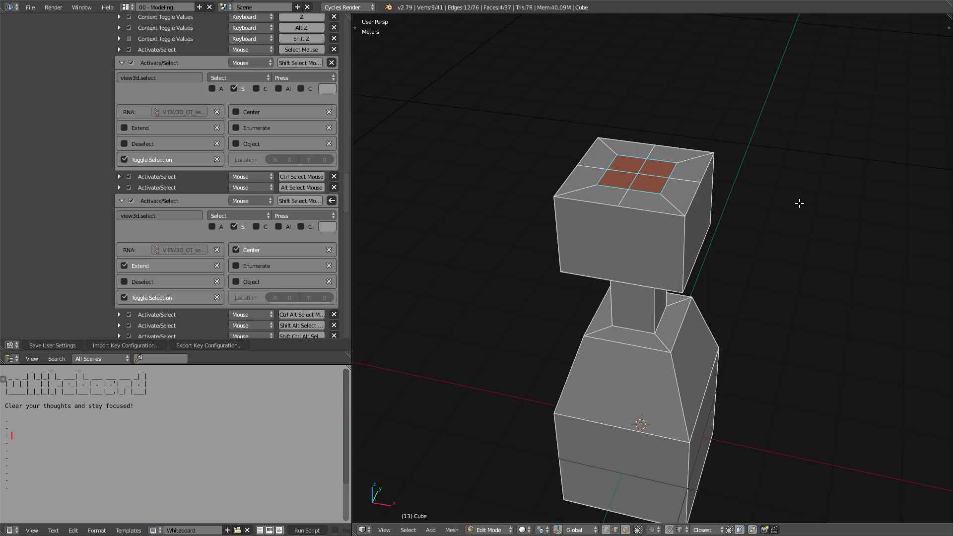
pyautogui.press('w')
pyautogui.click(800, 205)
pyautogui.hotkey('shift', 'r')
pyautogui.hotkey('shift', 'r')
pyautogui.hotkey('shift', 'alt', 's')
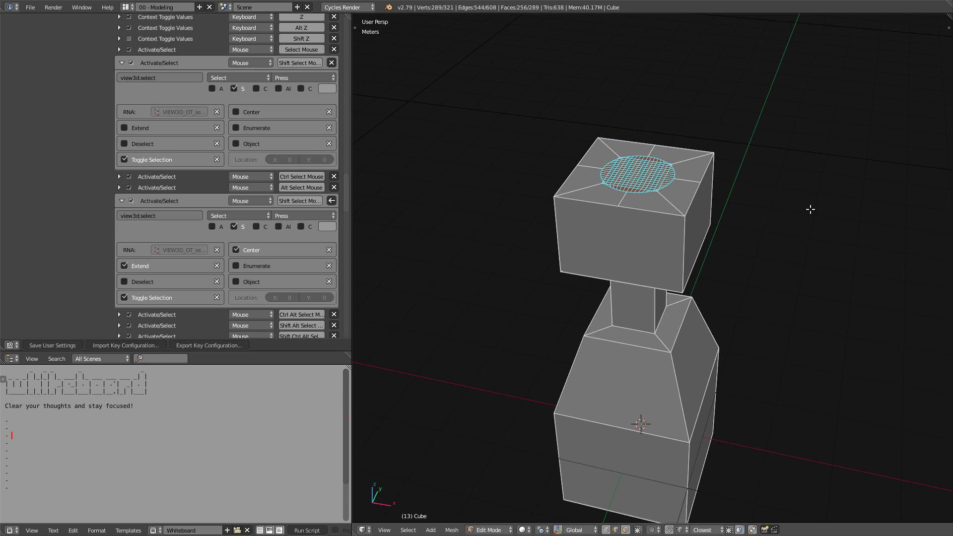
pyautogui.press('i')
pyautogui.click(790, 208)
# Cancel a knife cut and undo the spiky inset on the circular patch
pyautogui.press('k')
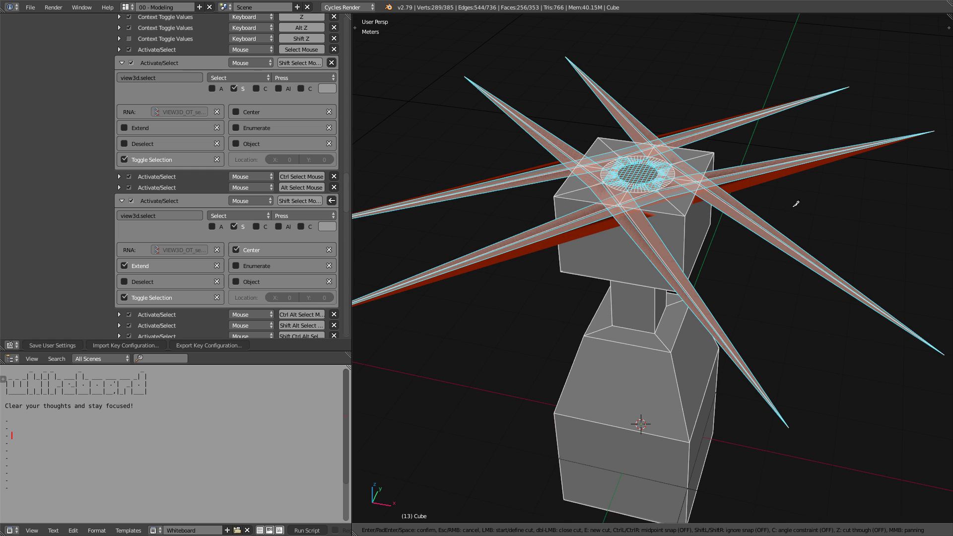
pyautogui.press('Escape')
pyautogui.hotkey('ctrl', 'z')
pyautogui.moveTo(768, 214); pyautogui.dragTo(758, 223, button='middle')
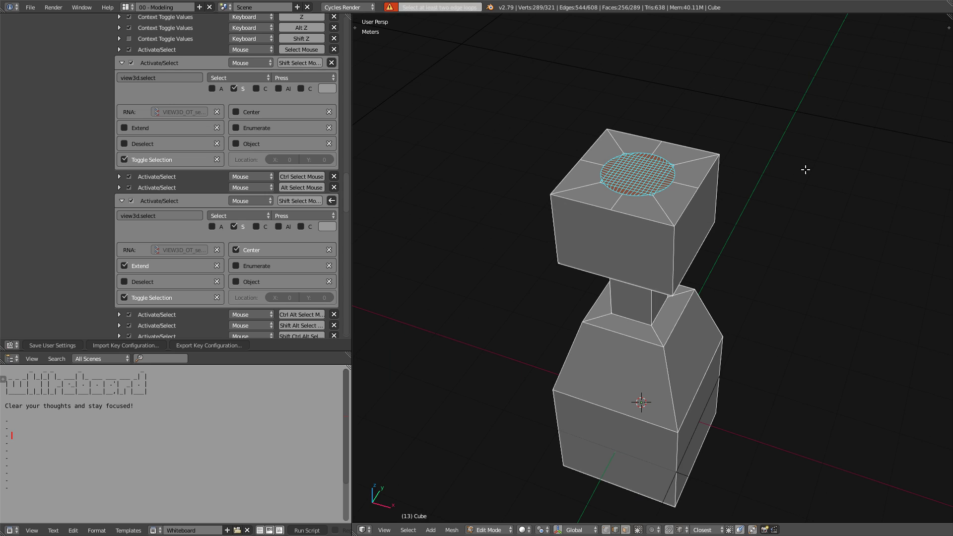
# Undo the grid and inset a thin ring into the top circle
pyautogui.hotkey('ctrl', 'z')
pyautogui.press('i')
pyautogui.click(720, 204)
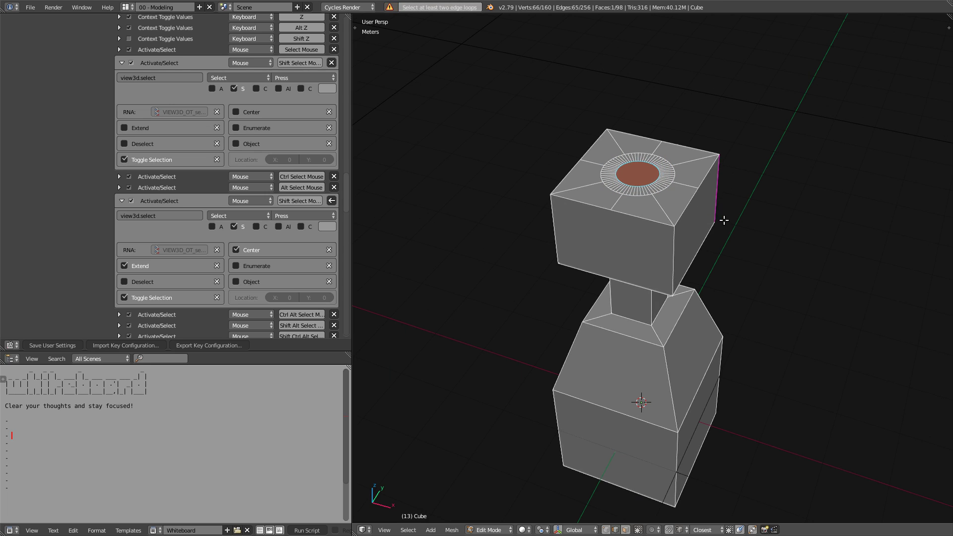
pyautogui.moveTo(725, 221); pyautogui.dragTo(687, 241, button='middle')
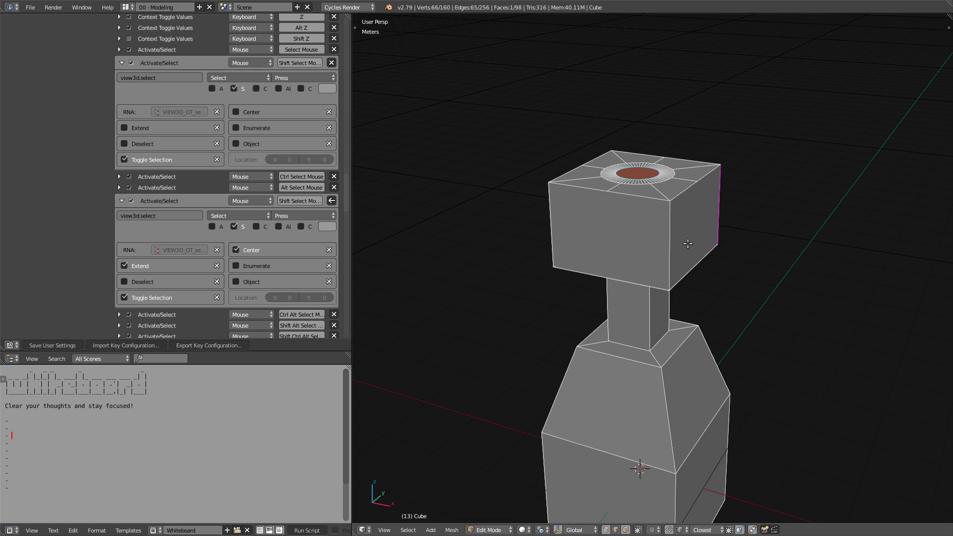
# Grid-fill the circular hole, then undo back to the chimney's open top
pyautogui.hotkey('ctrl', 'f')
pyautogui.hotkey('ctrl', 'z')
pyautogui.hotkey('ctrl', 'z')
pyautogui.hotkey('ctrl', 'z')
pyautogui.hotkey('ctrl', 'z')
pyautogui.hotkey('ctrl', 'z')
pyautogui.hotkey('ctrl', 'z')
pyautogui.hotkey('ctrl', 'z')
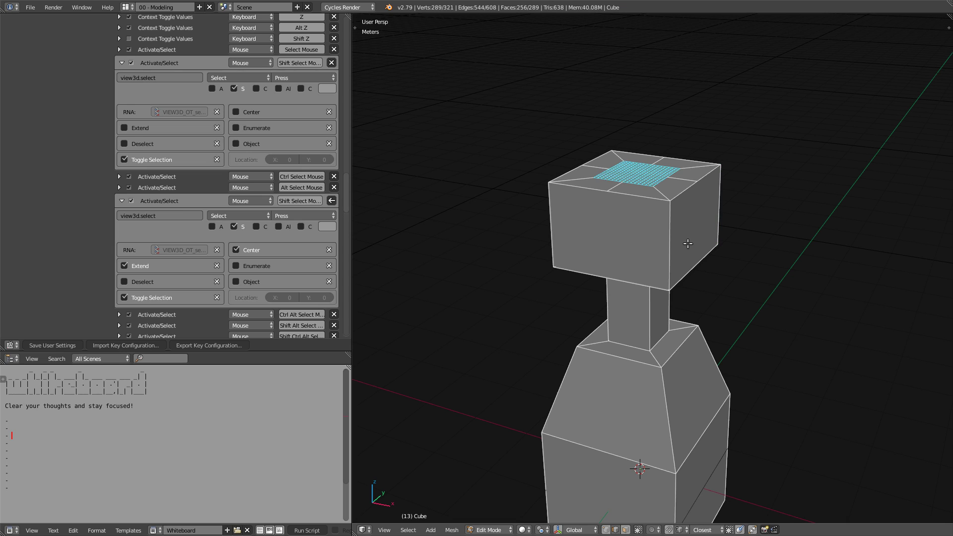
pyautogui.hotkey('ctrl', 'z')
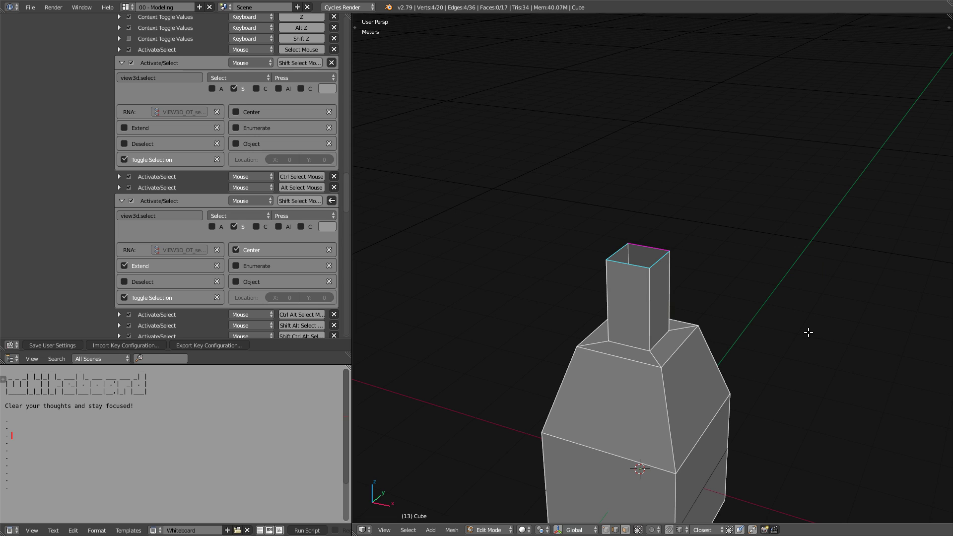
pyautogui.moveTo(762, 334); pyautogui.dragTo(611, 406, button='middle')
pyautogui.scroll(5, 625, 393)
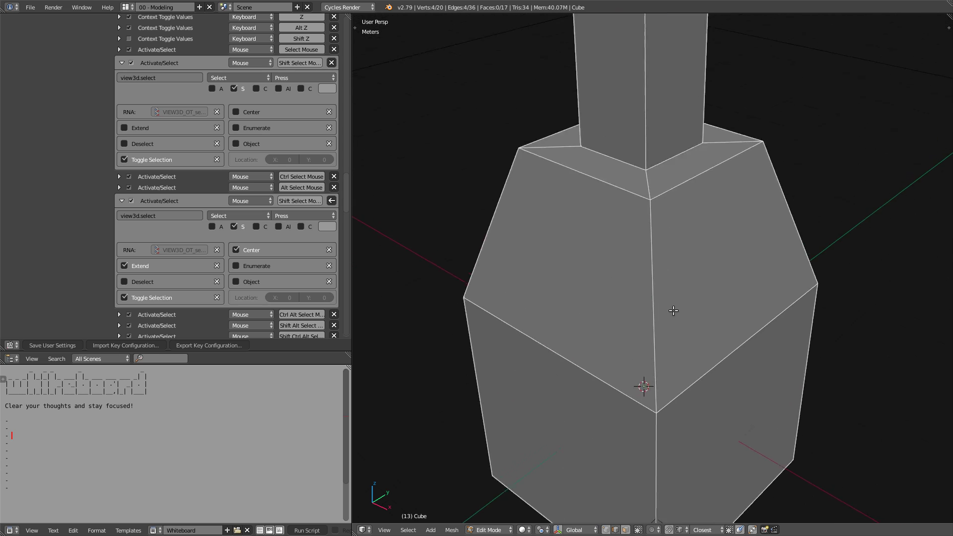
pyautogui.scroll(-5, 641, 377)
pyautogui.scroll(7, 696, 323)
pyautogui.scroll(-6, 715, 286)
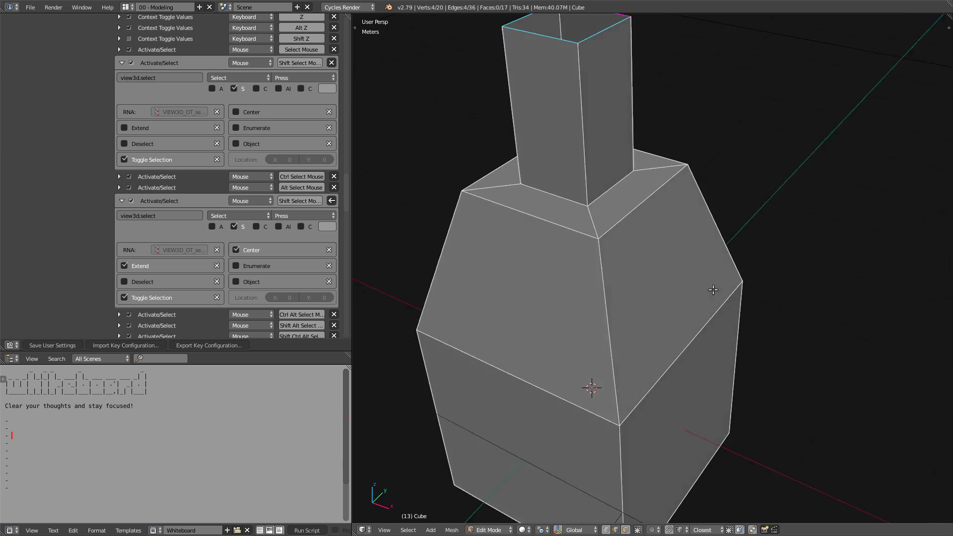
pyautogui.hotkey('shift', 'a')
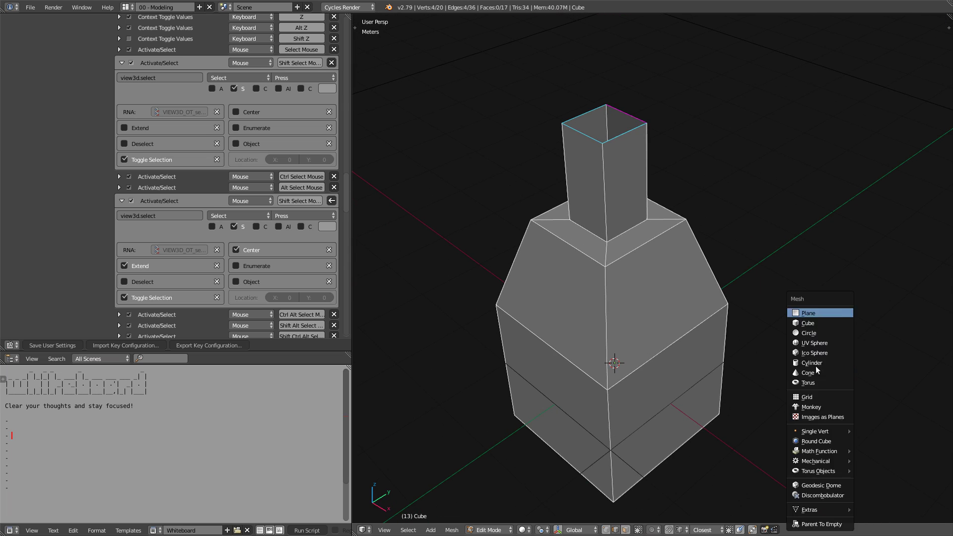
pyautogui.press('Escape')
pyautogui.scroll(1, 797, 337)
pyautogui.hotkey('shift', 'a')
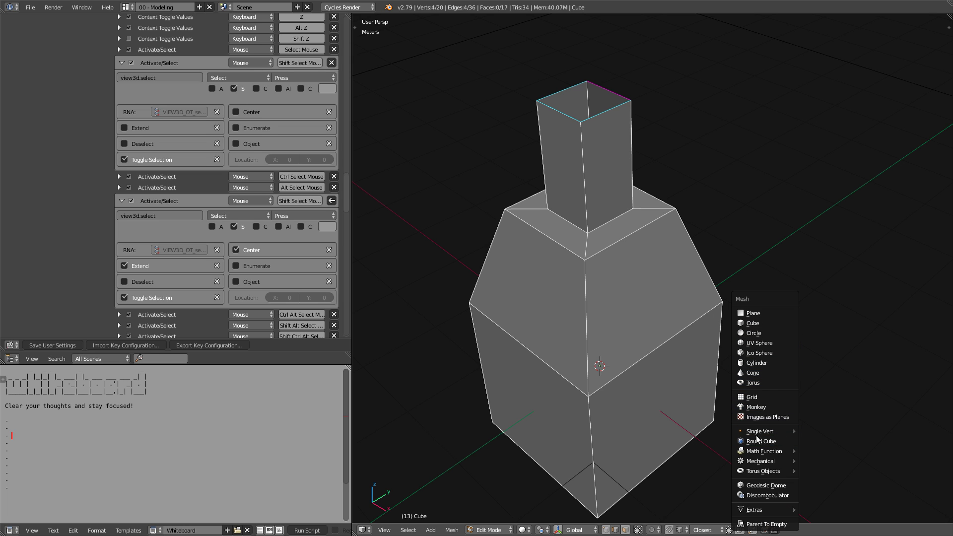
pyautogui.press('Escape')
pyautogui.scroll(-2, 657, 339)
pyautogui.scroll(-1, 671, 308)
pyautogui.scroll(5, 680, 298)
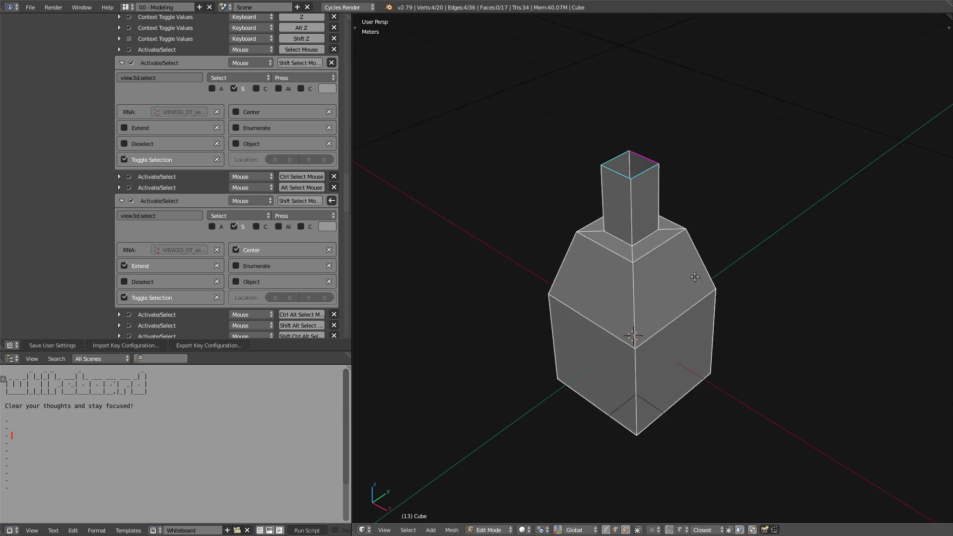
pyautogui.hotkey('shift', 'a')
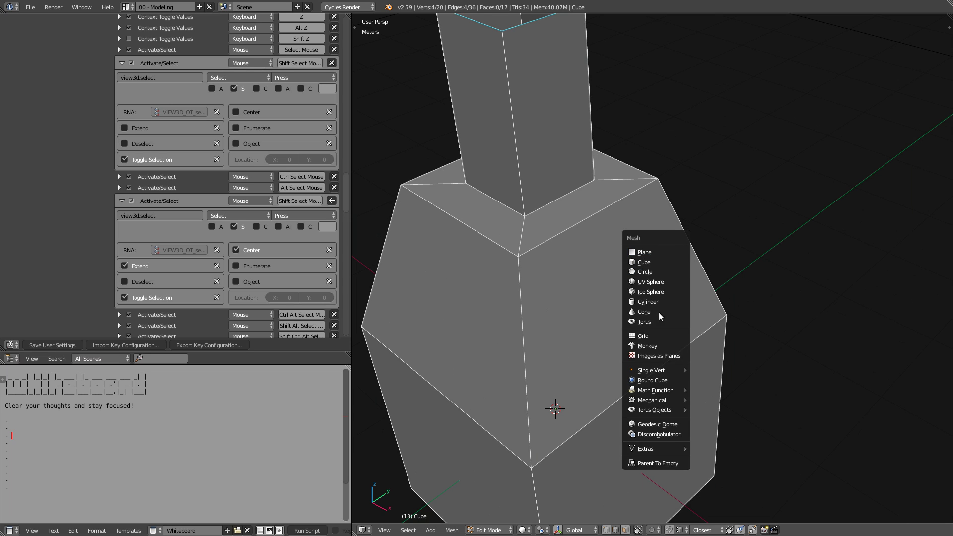
pyautogui.scroll(-4, 755, 180)
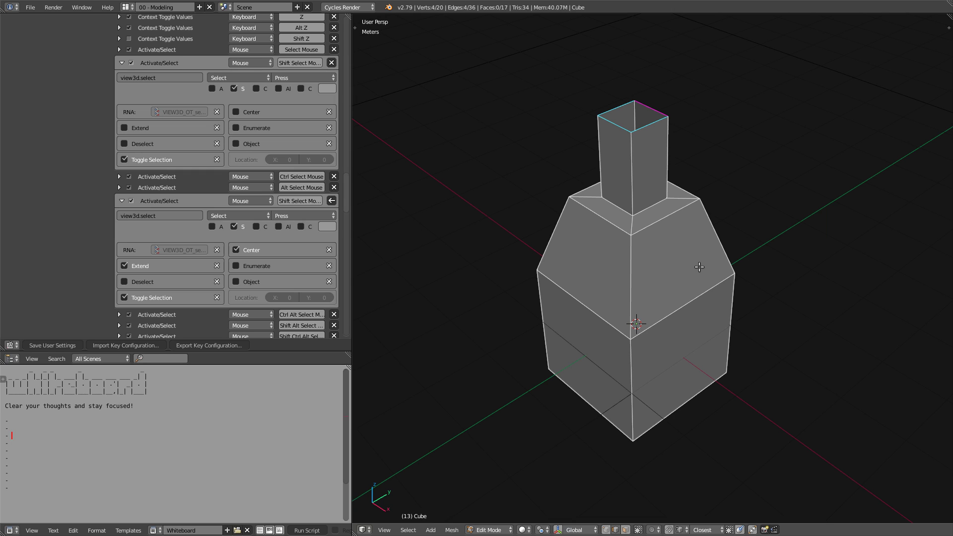
# Undo the chimney column and tapered top to return to the plain cube
pyautogui.hotkey('ctrl', 'z')
pyautogui.hotkey('ctrl', 'z')
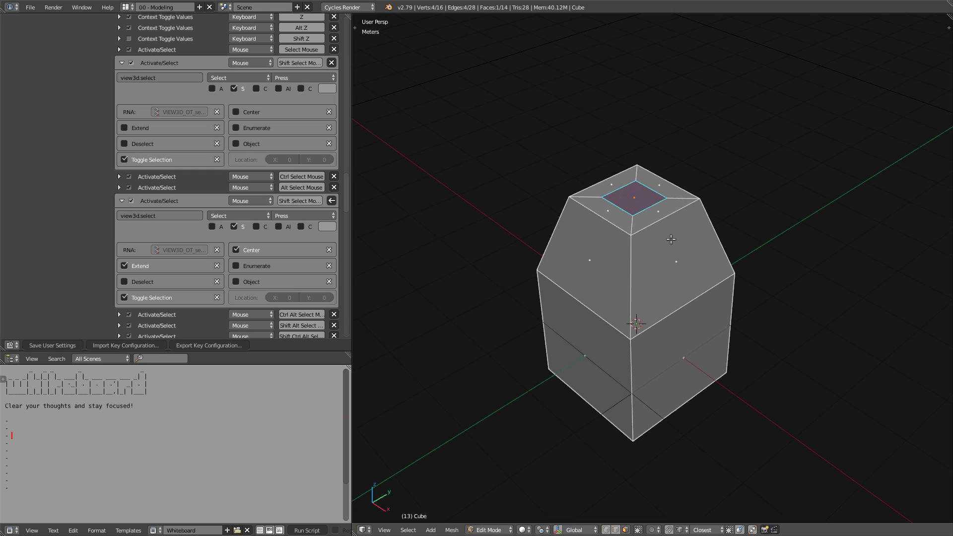
pyautogui.moveTo(677, 239); pyautogui.dragTo(641, 298, button='middle')
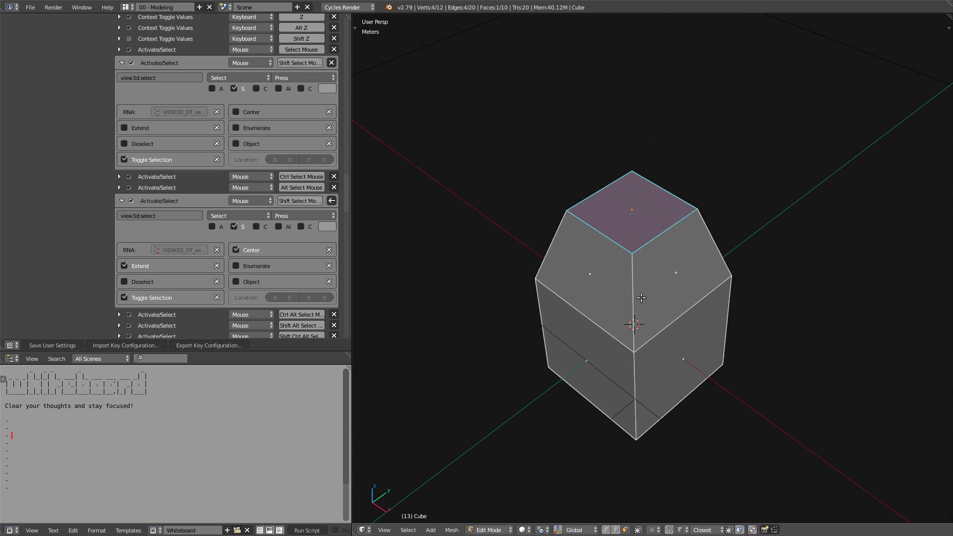
pyautogui.hotkey('ctrl', 'z')
pyautogui.hotkey('ctrl', 'z')
# Select all faces and subdivide the cube twice into a 4x4 grid per side
pyautogui.press('a')
pyautogui.press('a')
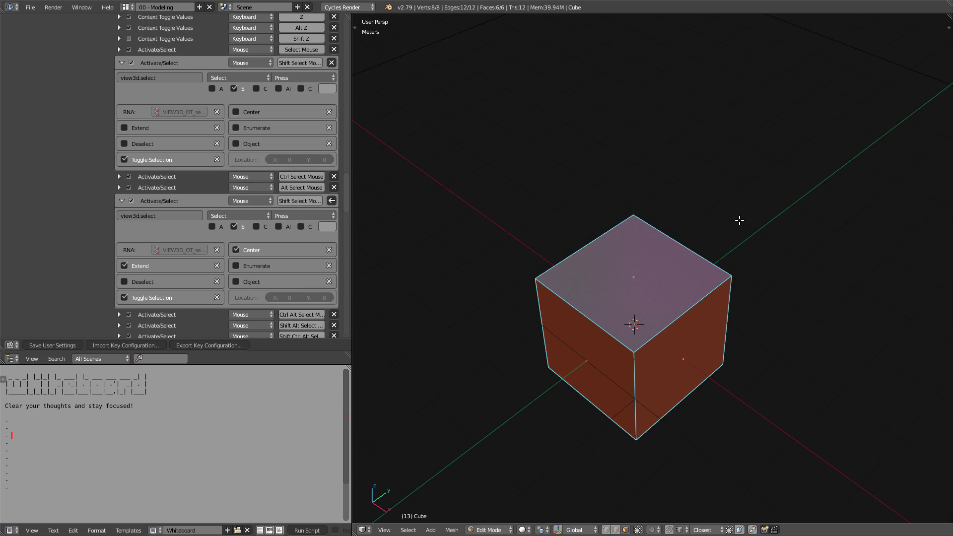
pyautogui.press('w')
pyautogui.click(740, 222)
pyautogui.hotkey('shift', 'r')
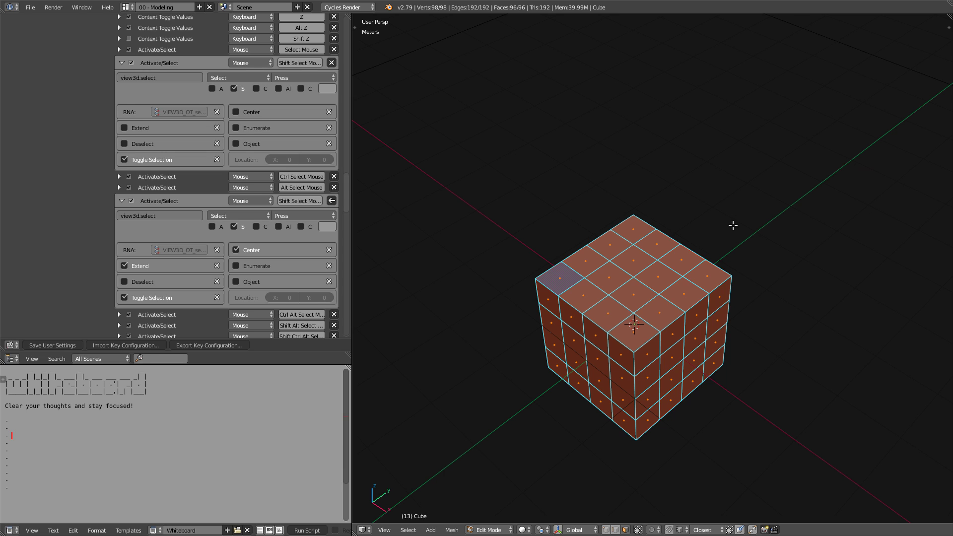
# Orbit and zoom the view to show the cube's top and left side
pyautogui.moveTo(628, 333); pyautogui.dragTo(636, 327, button='middle')
pyautogui.press('z')
pyautogui.press('z')
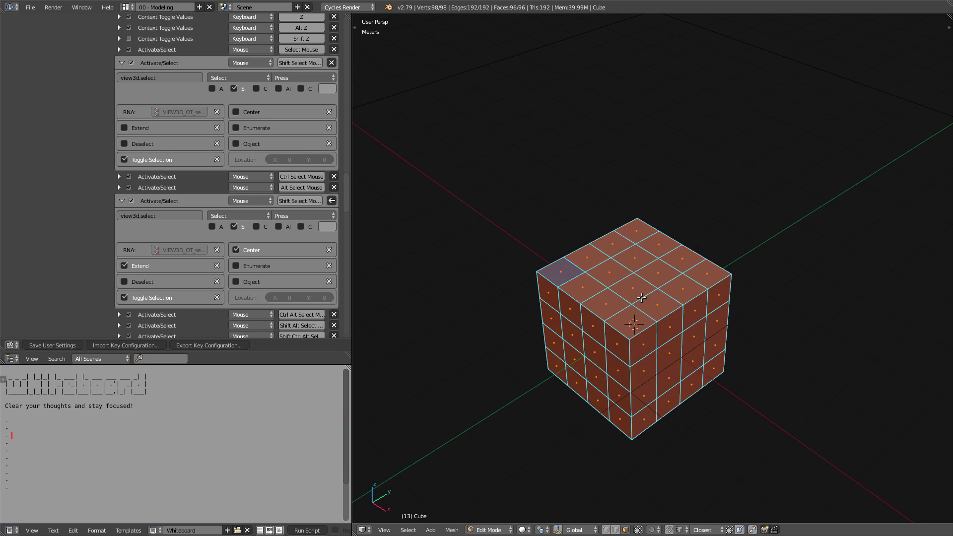
pyautogui.scroll(2, 663, 281)
pyautogui.moveTo(669, 245); pyautogui.dragTo(645, 286, button='middle')
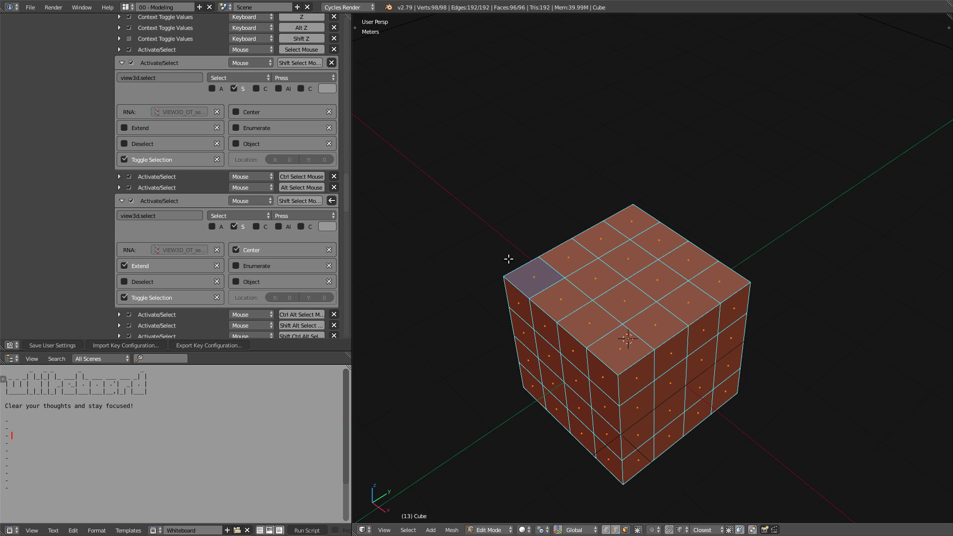
pyautogui.moveTo(590, 271); pyautogui.dragTo(594, 275, button='middle')
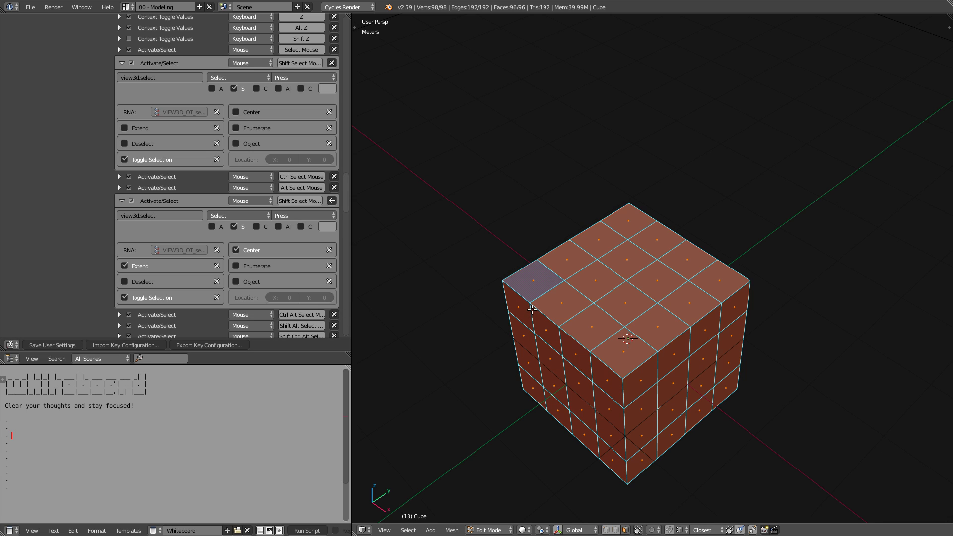
pyautogui.press('KP_4')
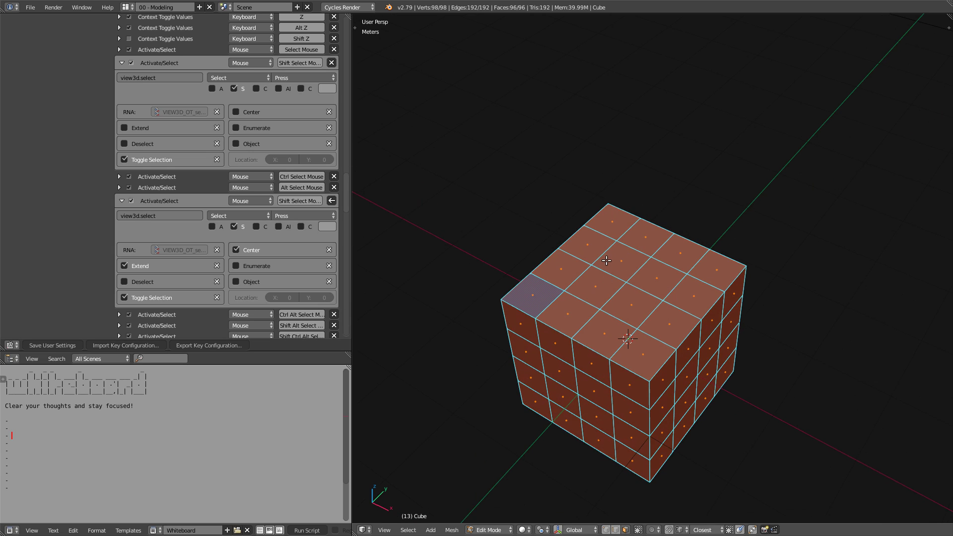
# Select a diamond of four adjacent faces on the cube's top
pyautogui.rightClick(600, 279)
pyautogui.keyDown('shift'); pyautogui.rightClick(626, 262); pyautogui.keyUp('shift')
pyautogui.keyDown('shift'); pyautogui.rightClick(647, 272); pyautogui.keyUp('shift')
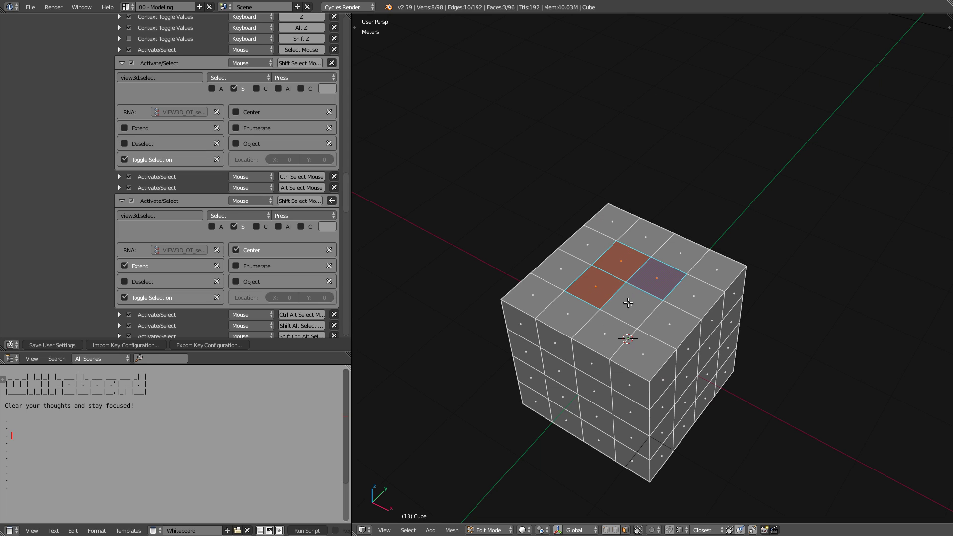
pyautogui.keyDown('shift'); pyautogui.rightClick(628, 303); pyautogui.keyUp('shift')
# Cycle the active face among the four selected faces, ending on the left one
pyautogui.keyDown('shift'); pyautogui.rightClick(599, 289); pyautogui.keyUp('shift')
pyautogui.keyDown('shift'); pyautogui.rightClick(625, 269); pyautogui.keyUp('shift')
pyautogui.keyDown('shift'); pyautogui.rightClick(610, 287); pyautogui.keyUp('shift')
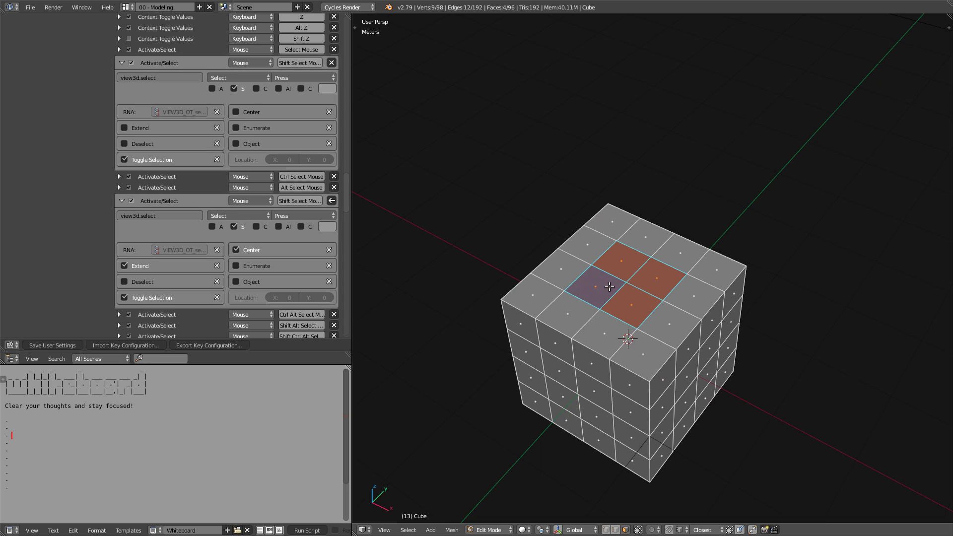
pyautogui.keyDown('shift'); pyautogui.rightClick(635, 300); pyautogui.keyUp('shift')
pyautogui.keyDown('shift'); pyautogui.rightClick(622, 262); pyautogui.keyUp('shift')
pyautogui.keyDown('shift'); pyautogui.rightClick(607, 279); pyautogui.keyUp('shift')
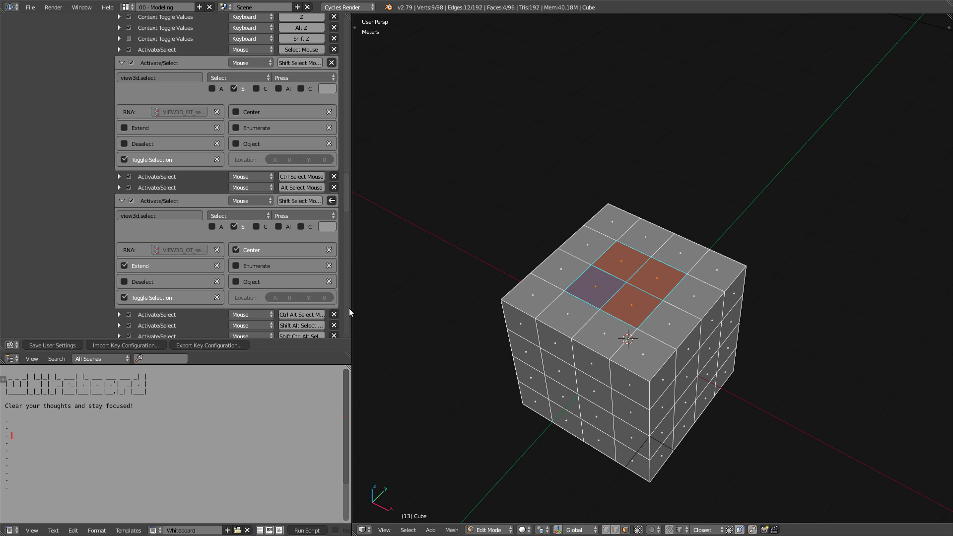